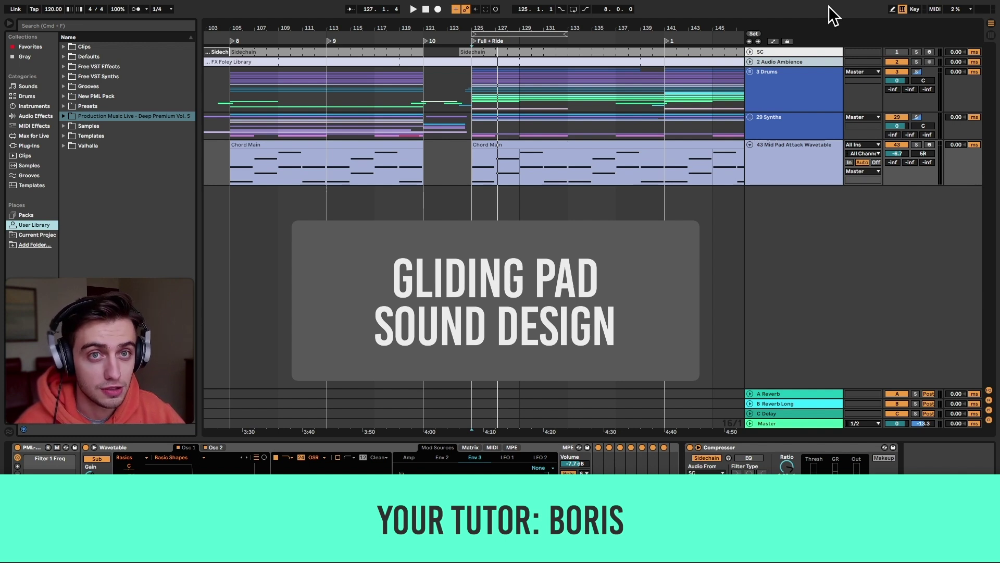
Play the arrangement and solo the Mid Pad Attack Wavetable track to hear the pad in the mix and alone.
left_click(420, 169)
key("space")
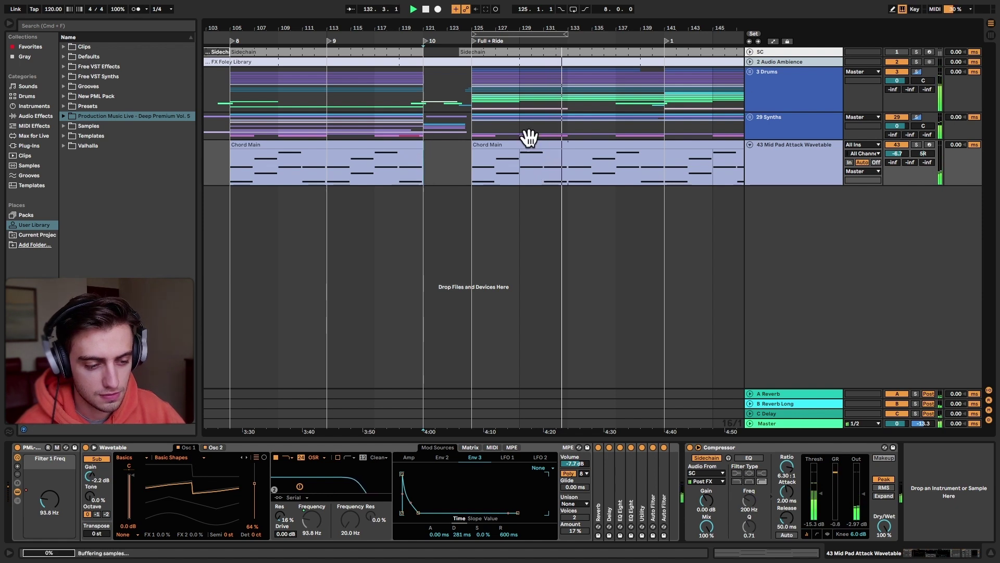
left_click(916, 145)
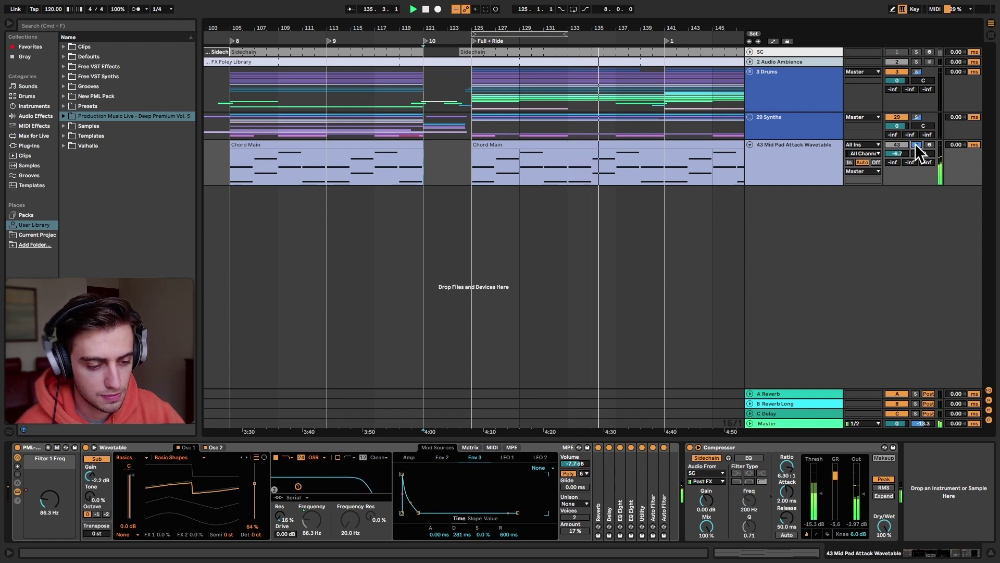
left_click(816, 161)
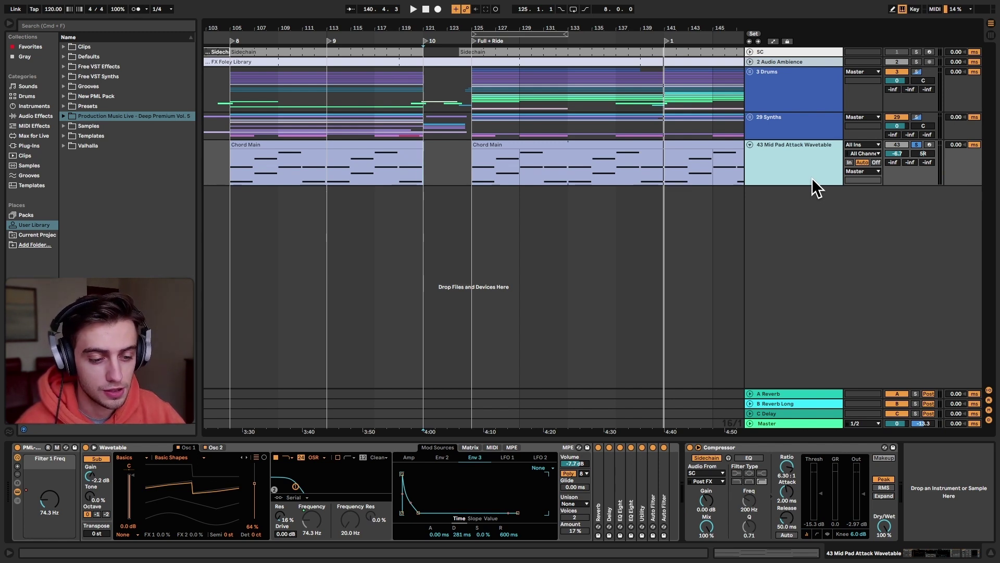
Examine the chord notes of the pad's Chord Main clip at bar 125, close the note editor, and unsolo the track.
left_click(509, 144)
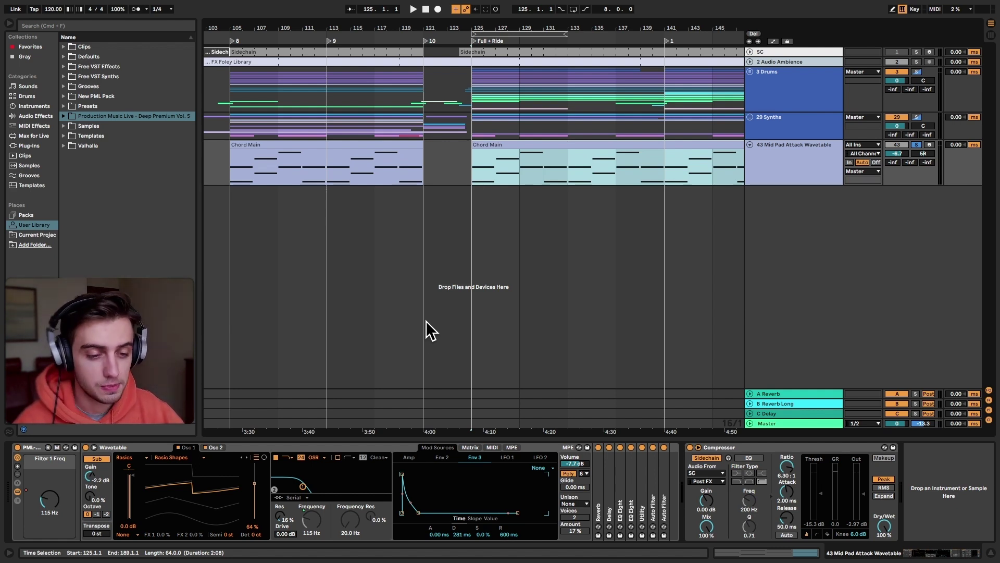
key("shift+Tab")
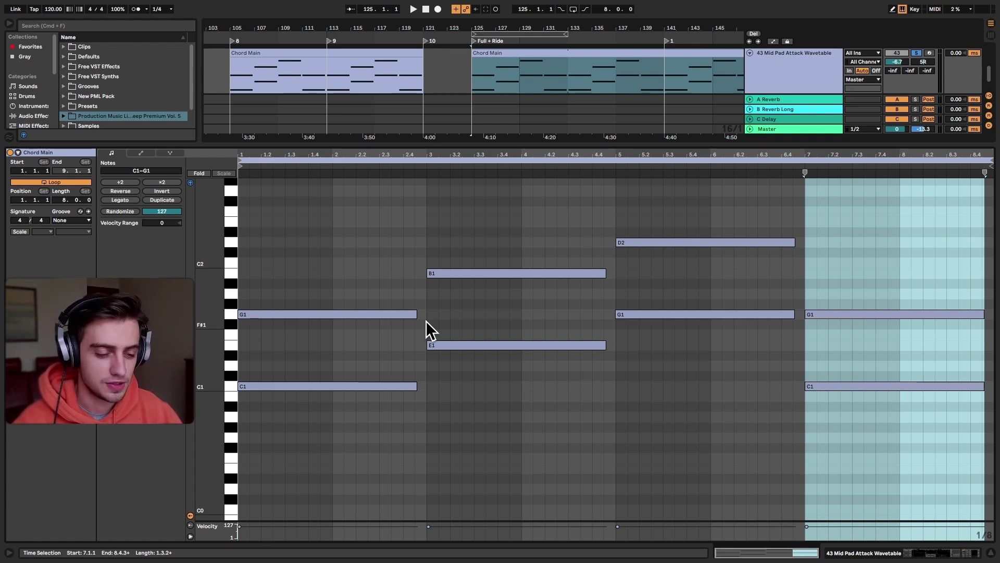
key("shift+Tab")
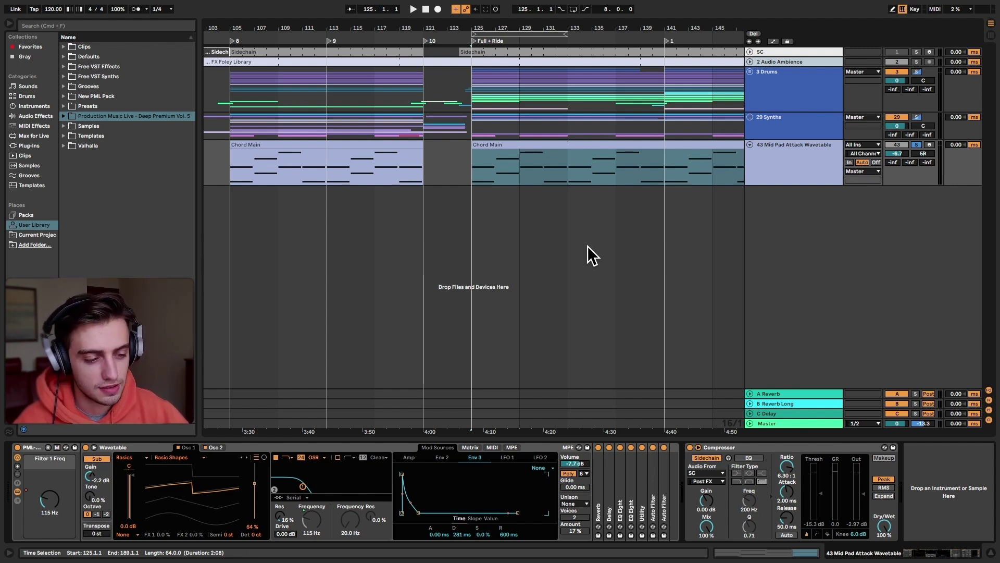
left_click(905, 145)
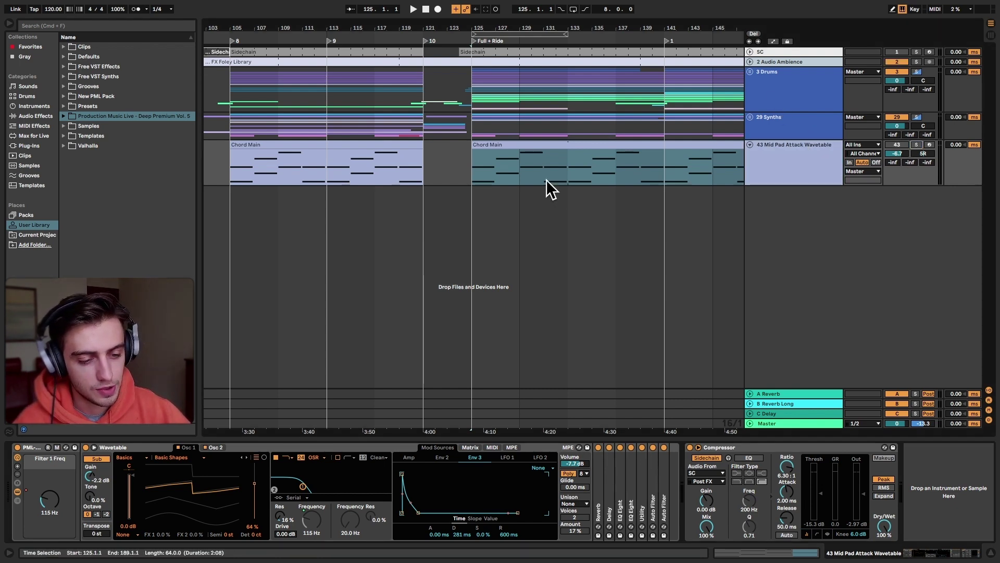
Copy the pad's Chord Main clip at bar 125 onto a new MIDI track as an eight-bar clip.
left_click_drag(521, 179, 464, 186)
left_click(641, 164, "shift")
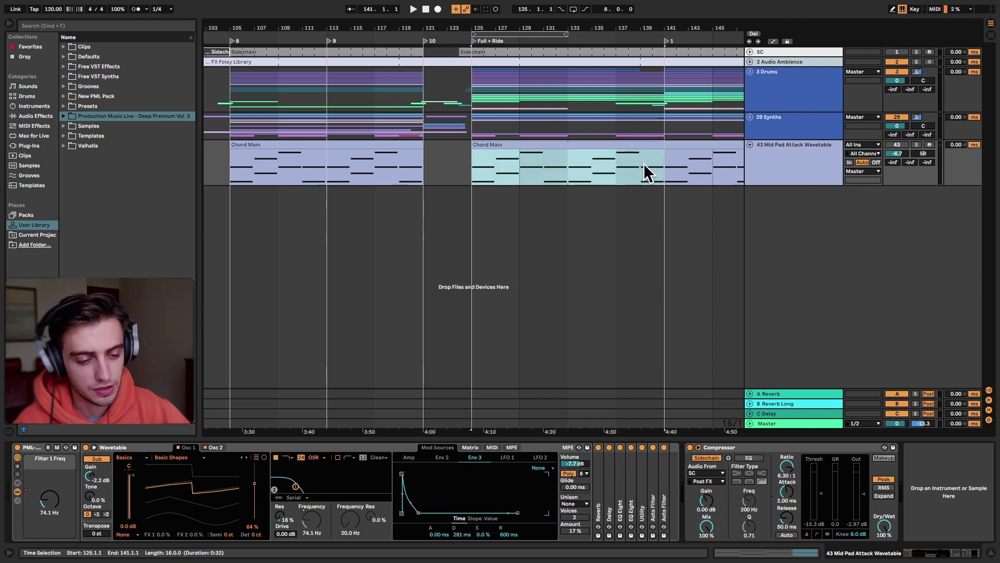
key("ctrl+c")
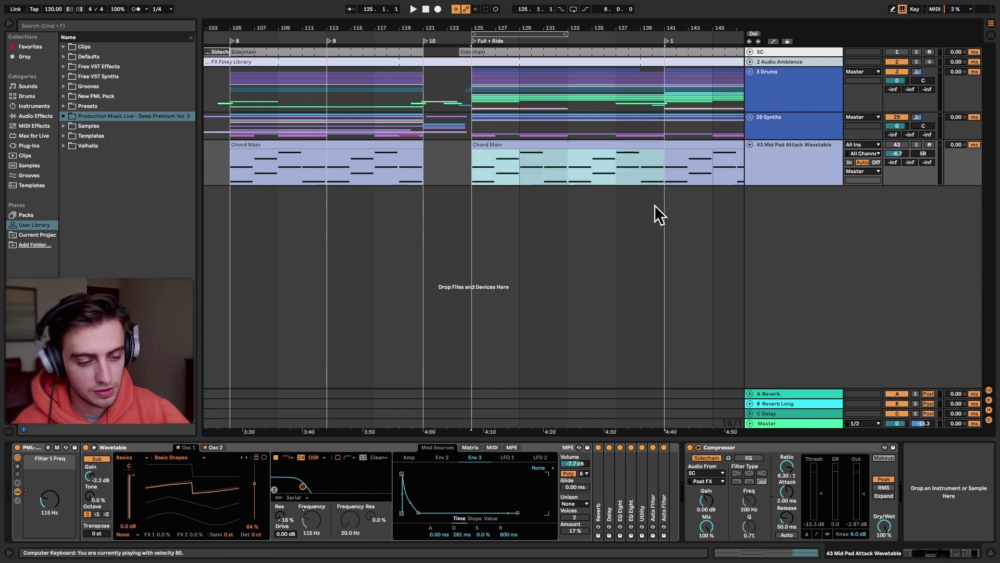
right_click(795, 233)
left_click(813, 247)
key("ctrl+v")
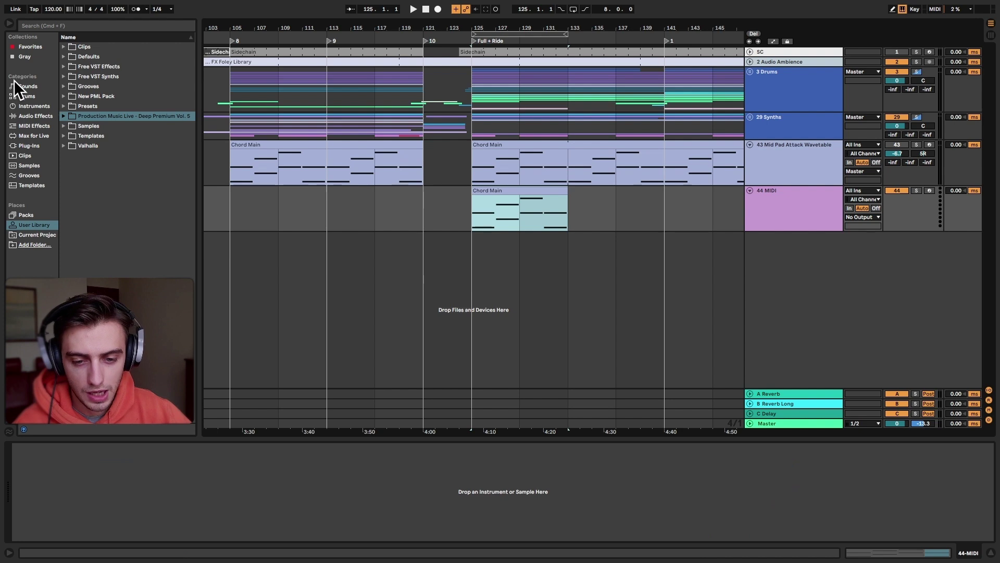
Load the Wavetable instrument from Favorites onto the new MIDI track and expand its editor.
left_click(30, 47)
left_click(76, 46)
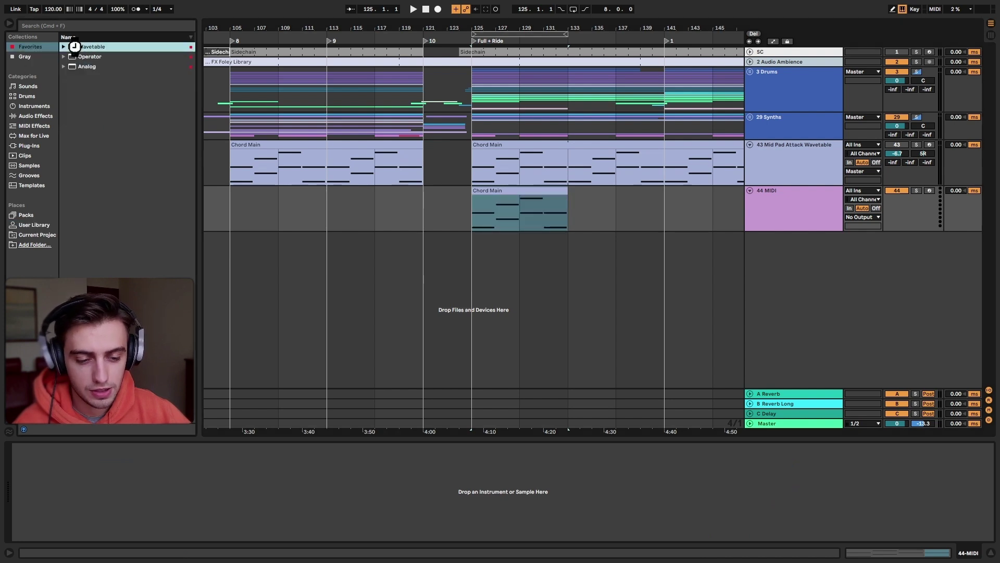
double_click(76, 46)
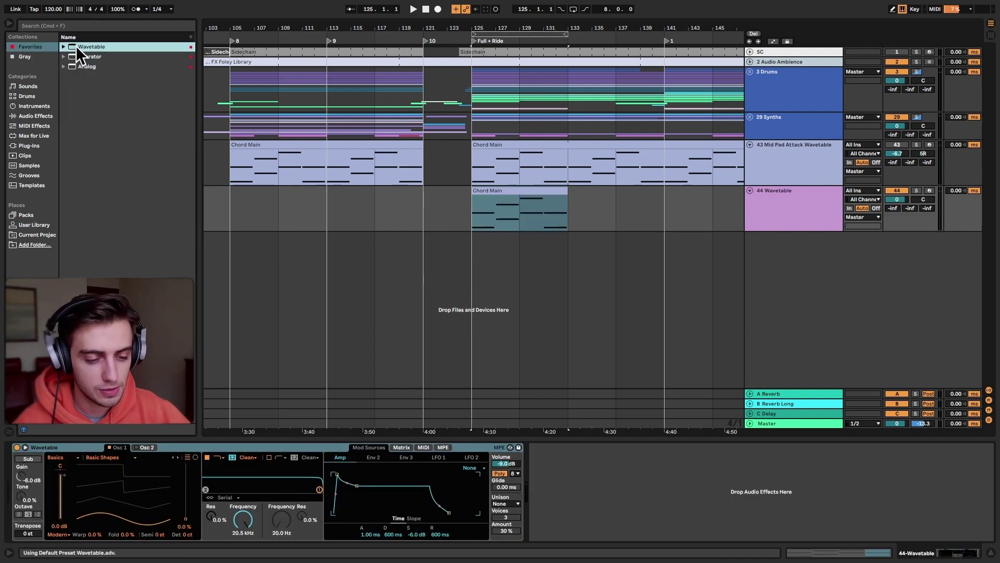
left_click(24, 446)
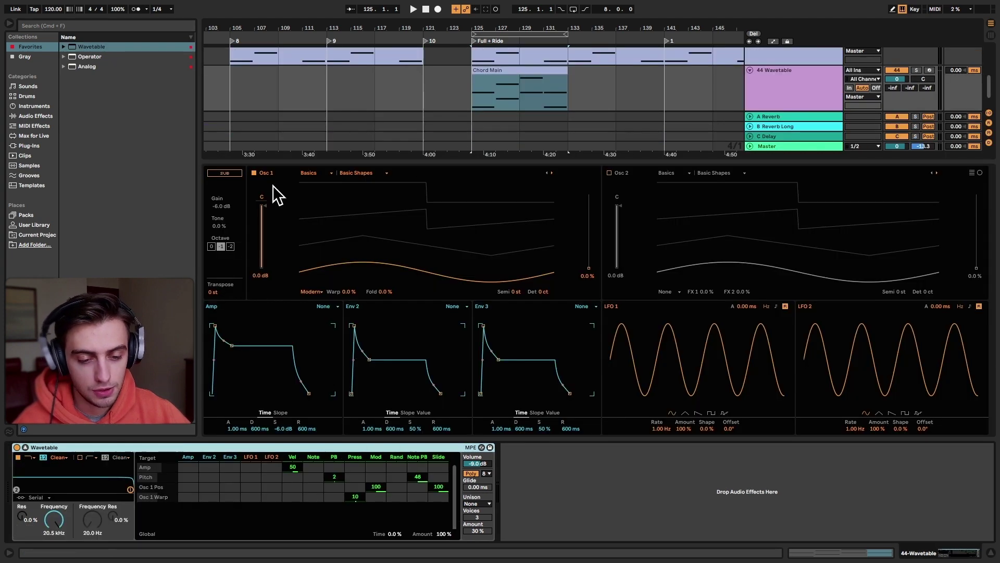
Solo the new Wavetable track and loop its Chord Main clip from bar 125 to 133.
left_click(475, 78)
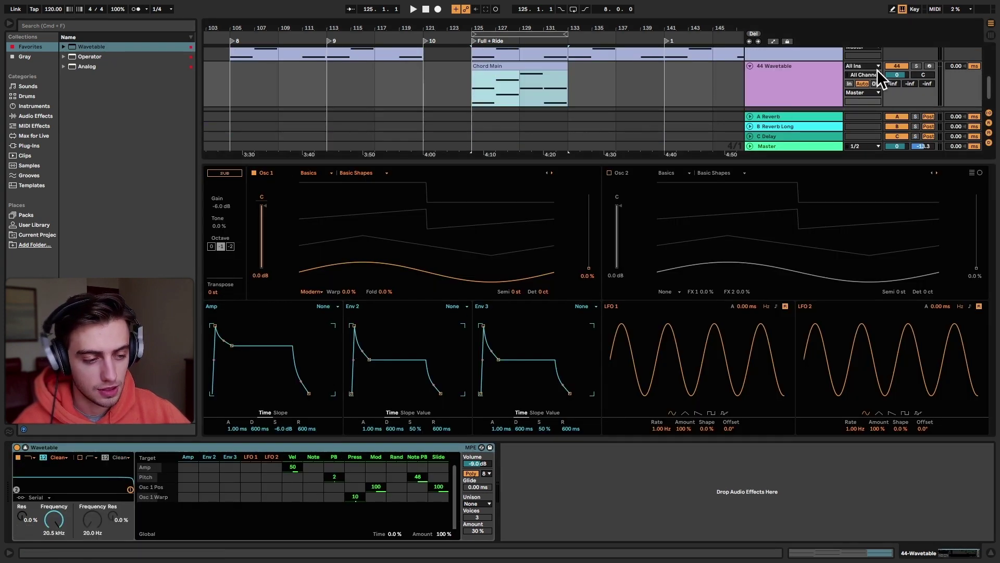
left_click(916, 66)
left_click(535, 67)
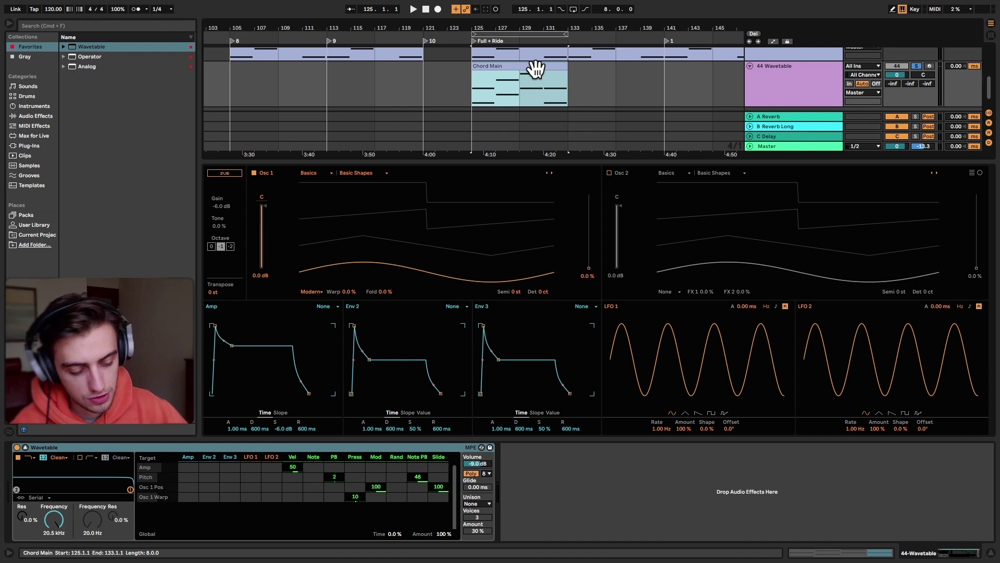
key("super+l")
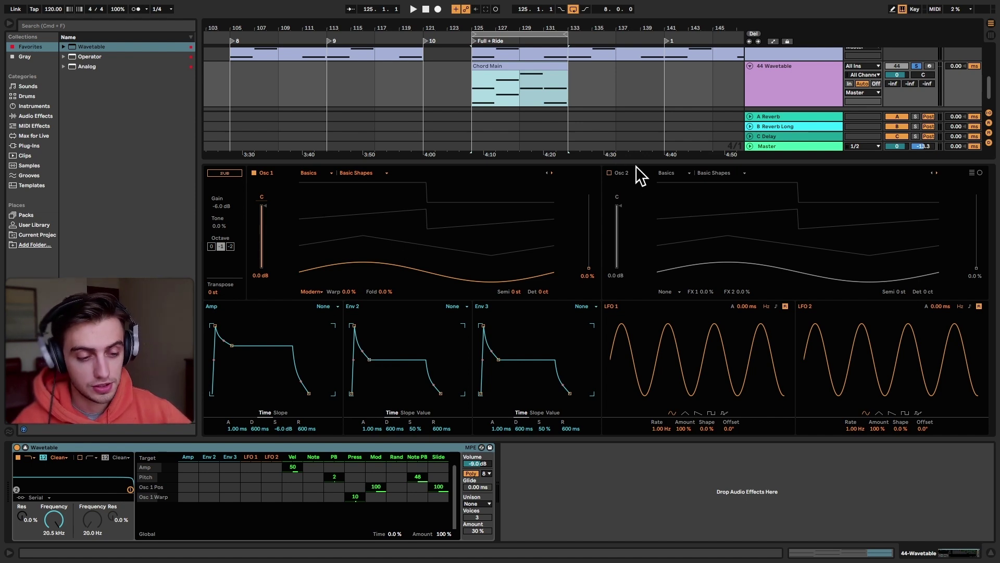
Set Osc 1's Basic Shapes wavetable position to 64%, leaving Osc 2 switched off.
left_click(609, 172)
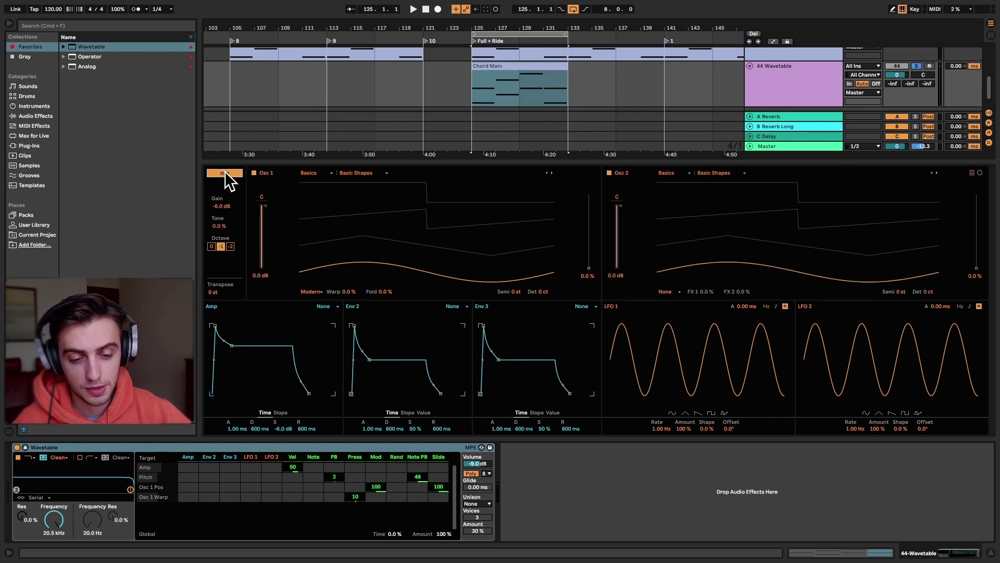
left_click(609, 172)
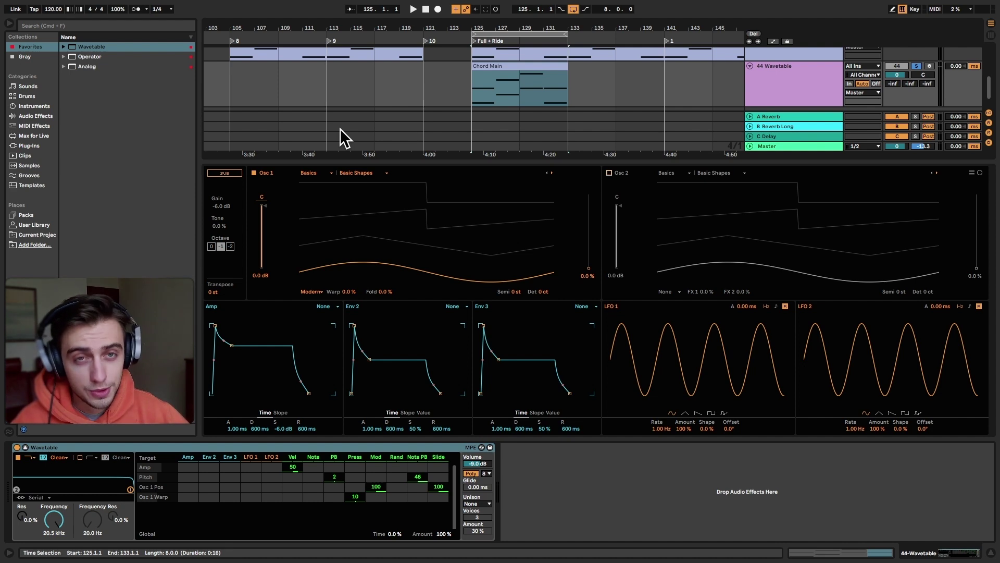
left_click_drag(587, 276, 588, 239)
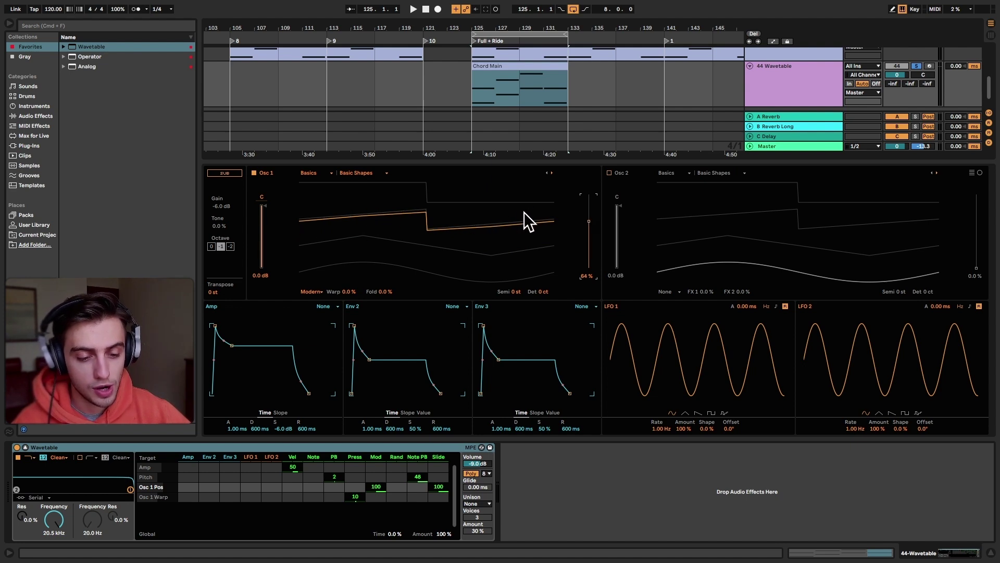
Lower the new Wavetable track's volume to -26.0 dB while auditioning the looped chords.
left_click_drag(904, 73, 905, 89)
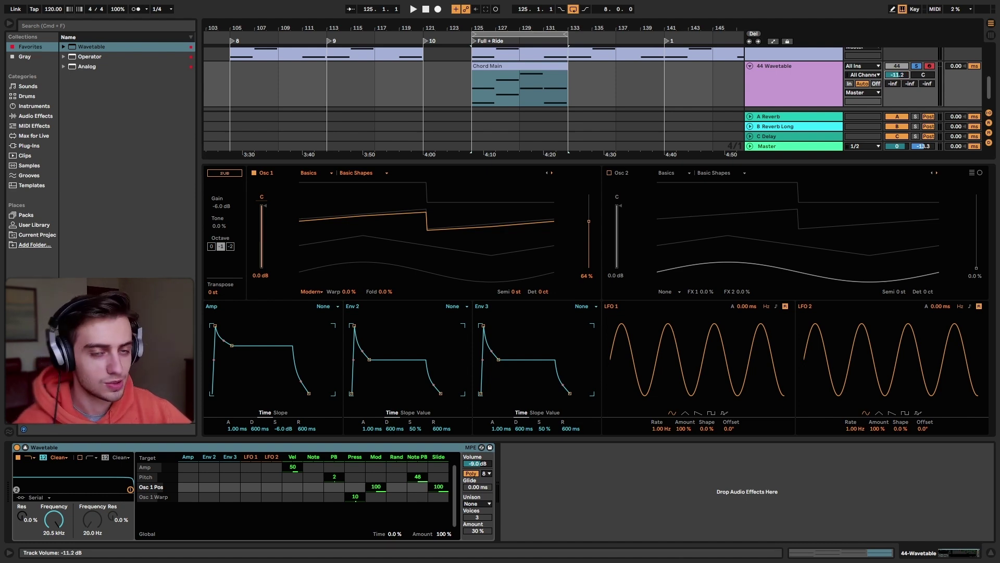
key("space")
left_click_drag(897, 74, 897, 85)
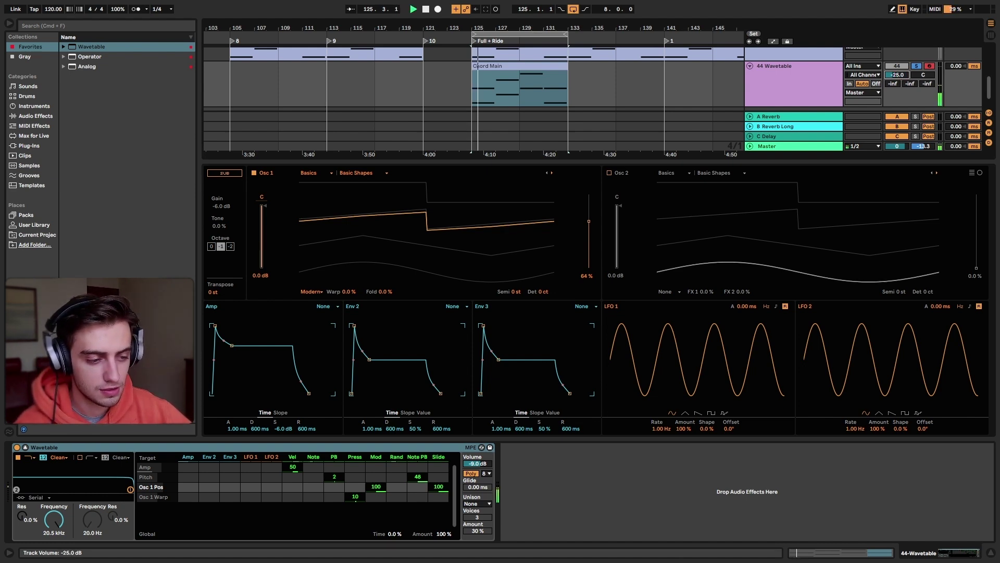
left_click_drag(897, 75, 897, 77)
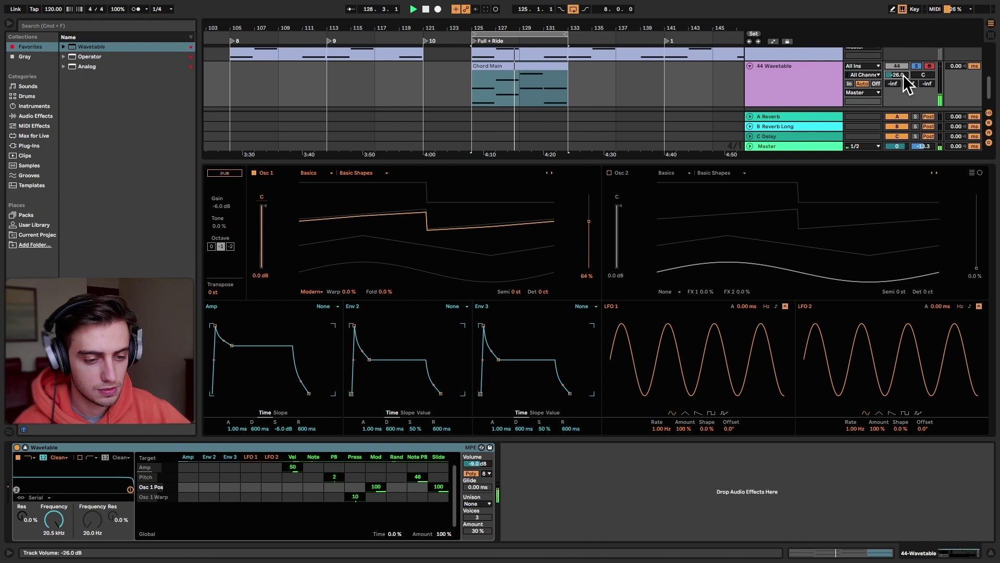
key("space")
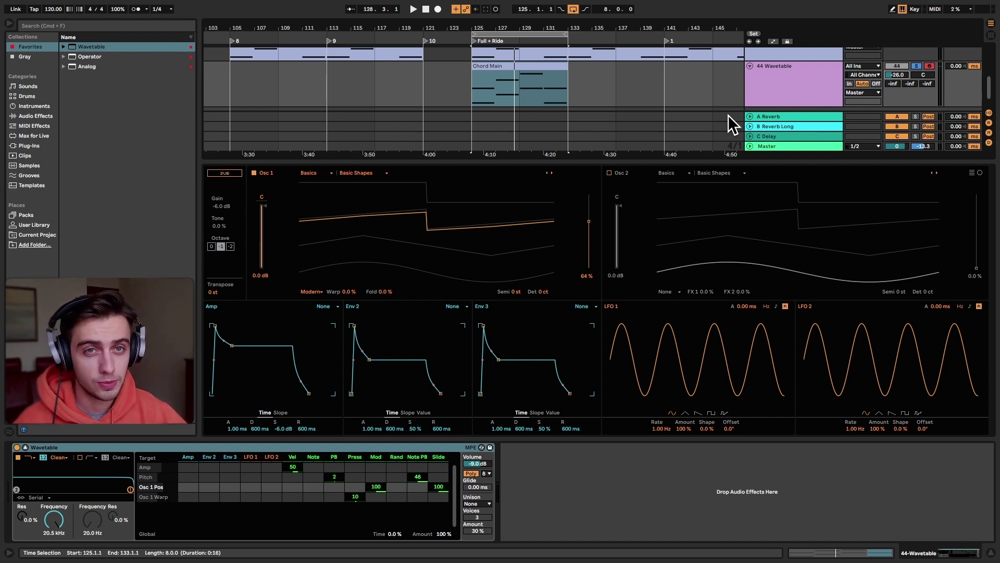
Enable Osc 2 and choose the Quad Saw wavetable from the Basics category for it.
left_click(609, 173)
left_click(666, 172)
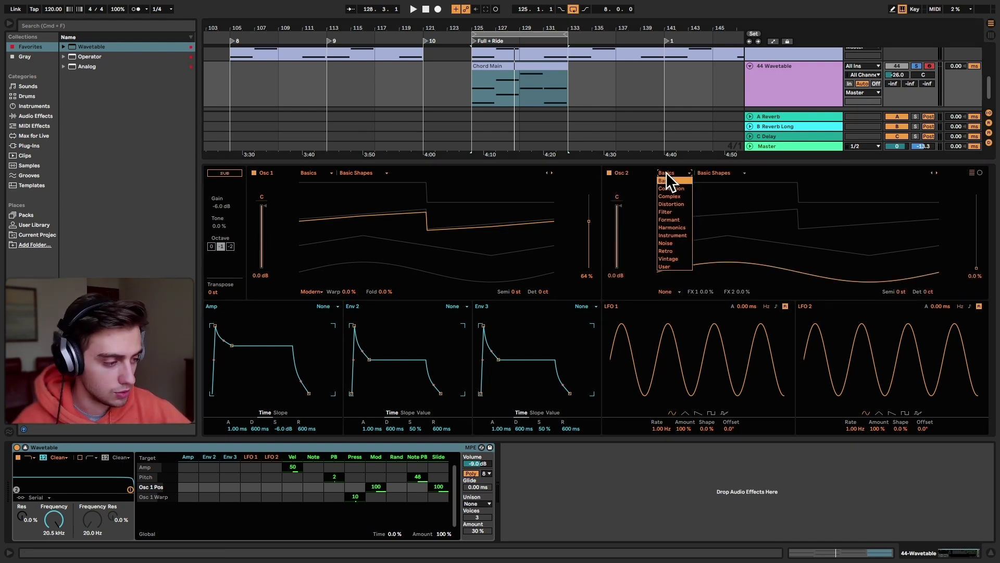
left_click(666, 173)
left_click(701, 174)
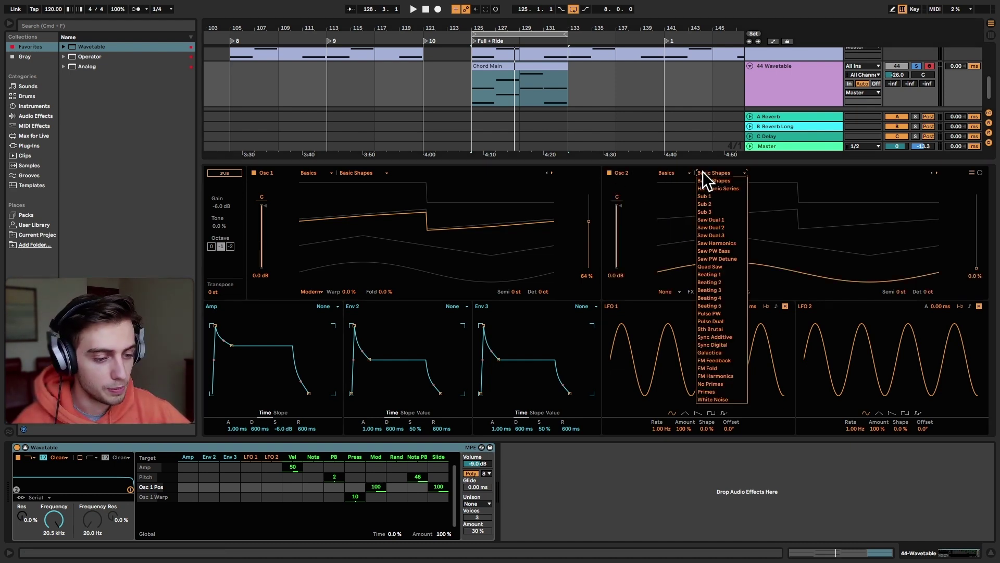
left_click(723, 266)
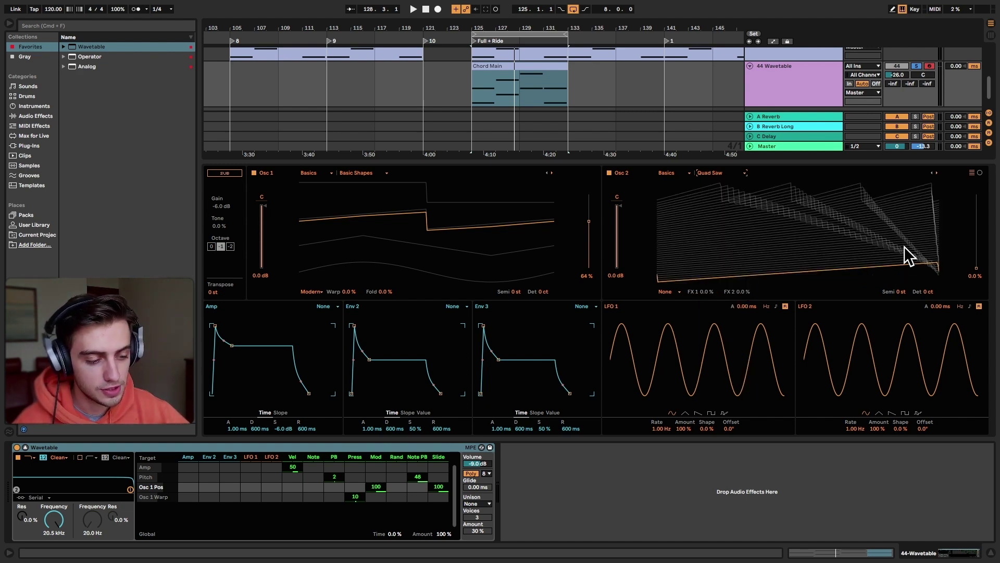
Switch off Osc 1, set Osc 2's wavetable position to 14%, and play the loop to hear Osc 2 alone.
left_click(255, 173)
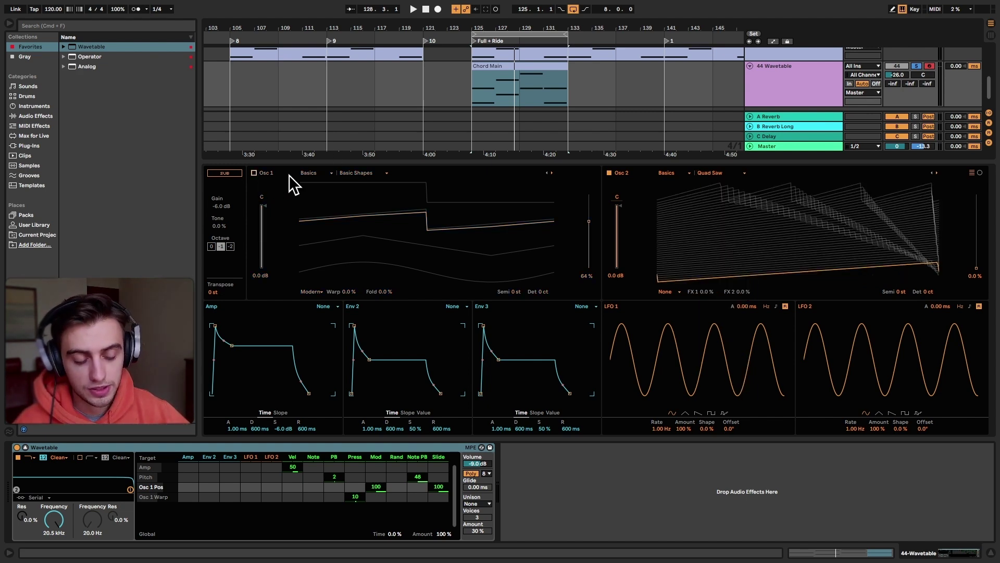
mouse_move(979, 263)
left_mouse_down()
mouse_move(979, 194)
mouse_move(977, 258)
left_mouse_up()
key("space")
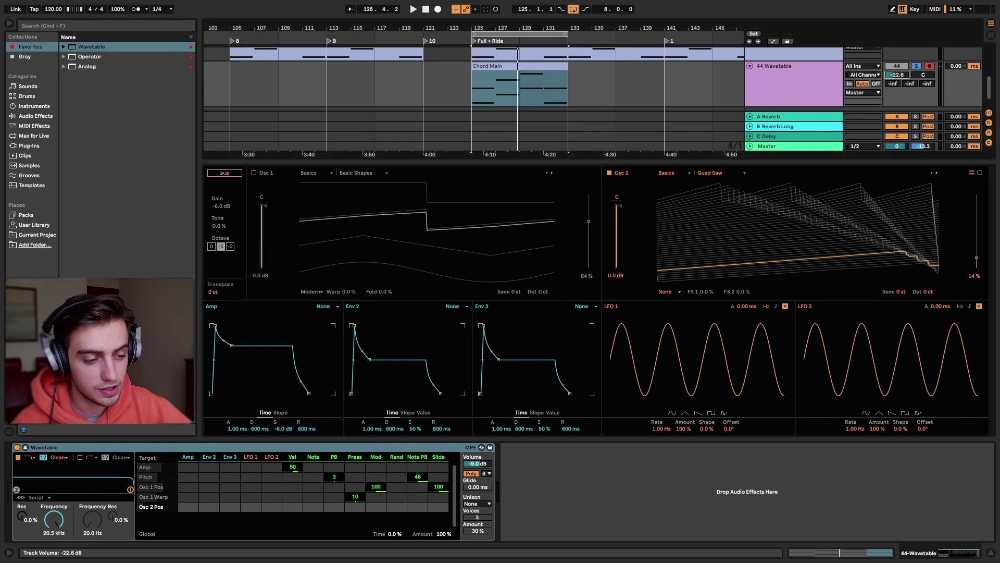
Raise the Wavetable track's volume to -19.2 dB and audition the loop with Osc 1 and Osc 2 both on.
key("space")
left_click_drag(897, 76, 897, 73)
key("space")
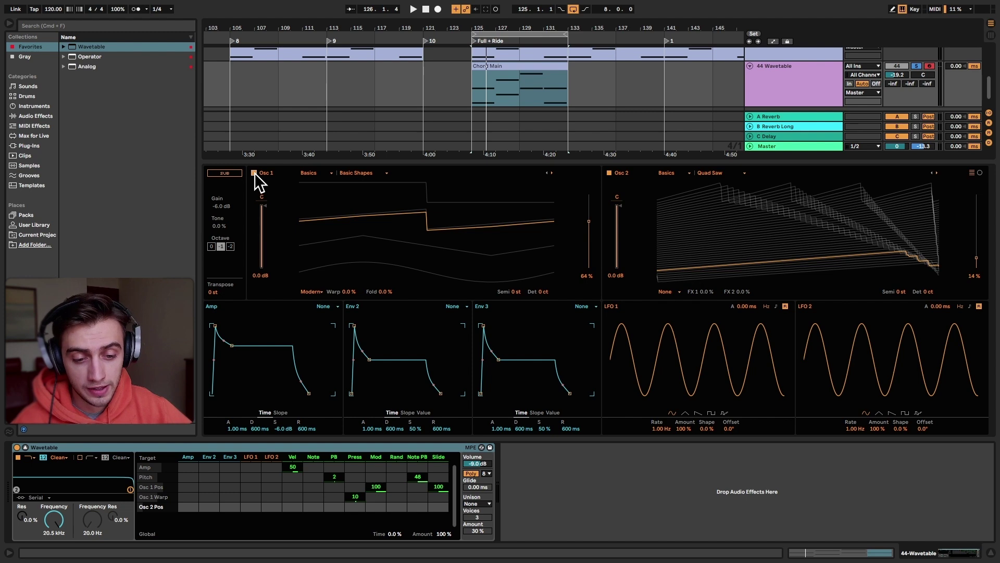
key("space")
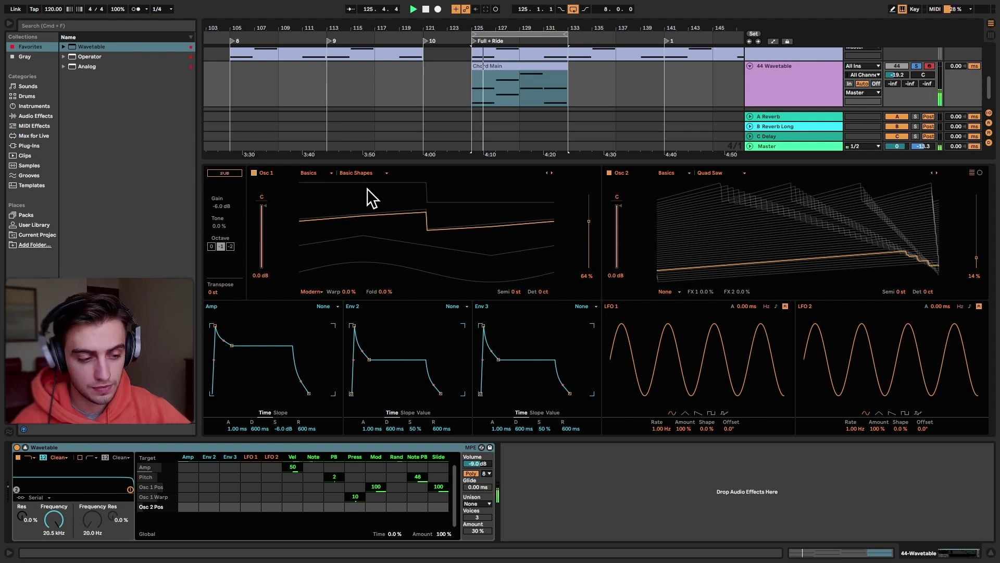
key("space")
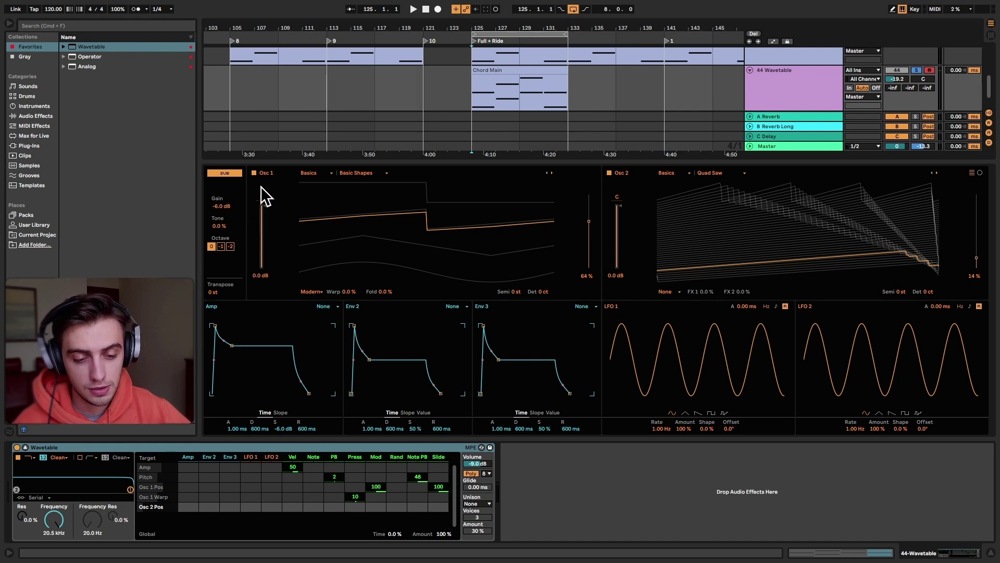
Audition the Chord Main loop with the sub oscillator on, switching Osc 1 off for comparison and back on.
left_click(494, 68)
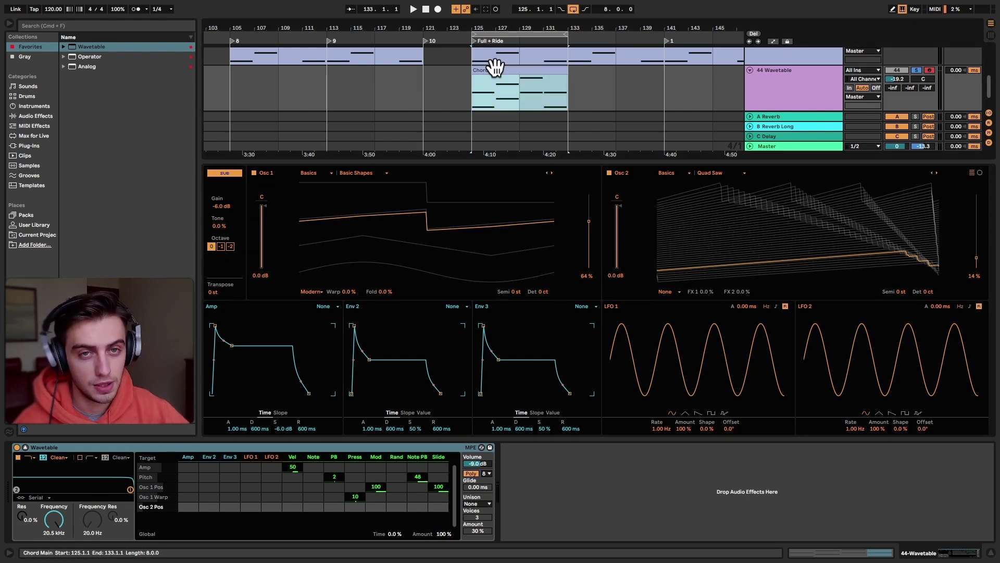
key("space")
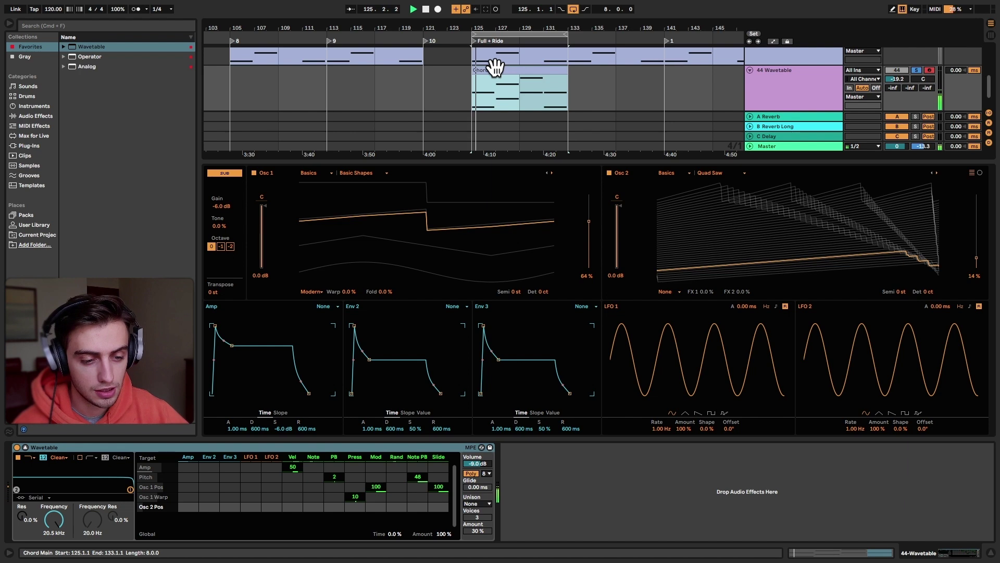
left_click(253, 173)
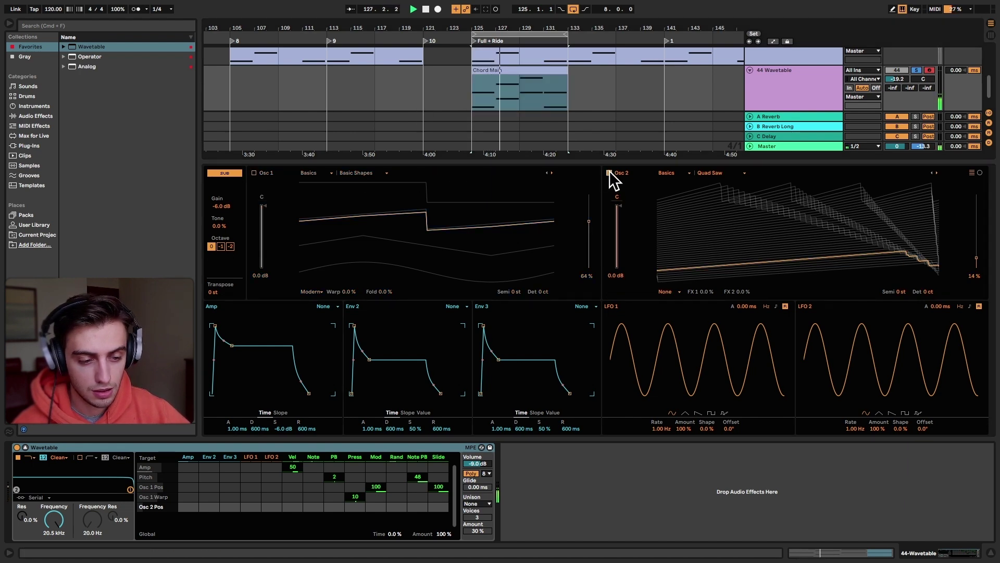
left_click(254, 173)
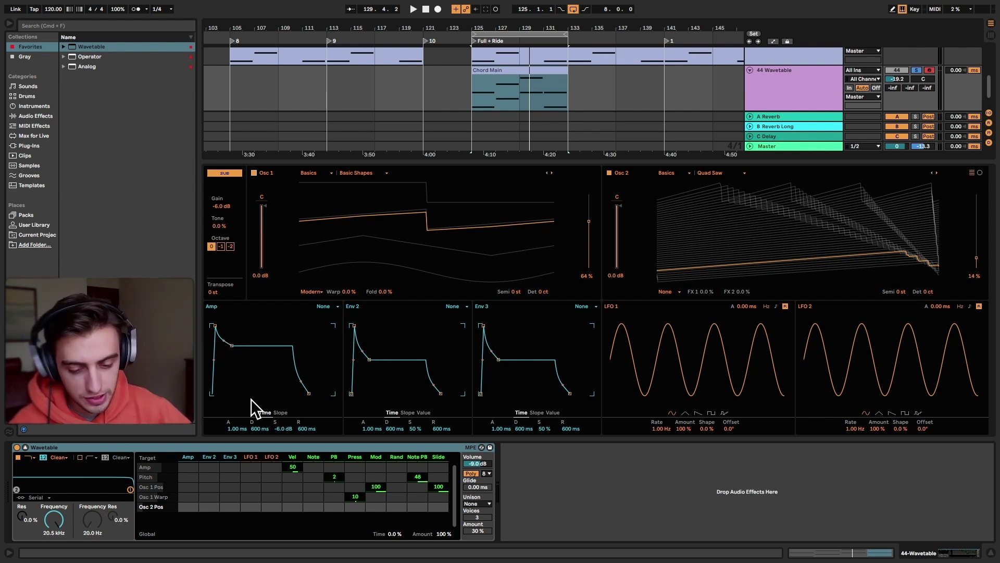
Set the Amp envelope's attack to 88.0 ms and audition the Chord Main loop.
key("space")
left_click_drag(240, 429, 239, 412)
key("space")
key("space")
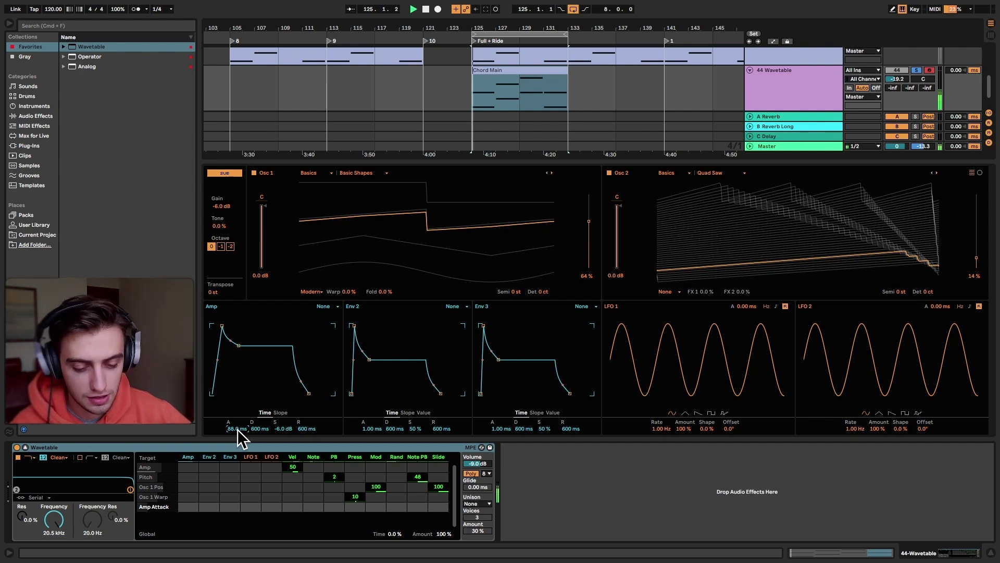
key("space")
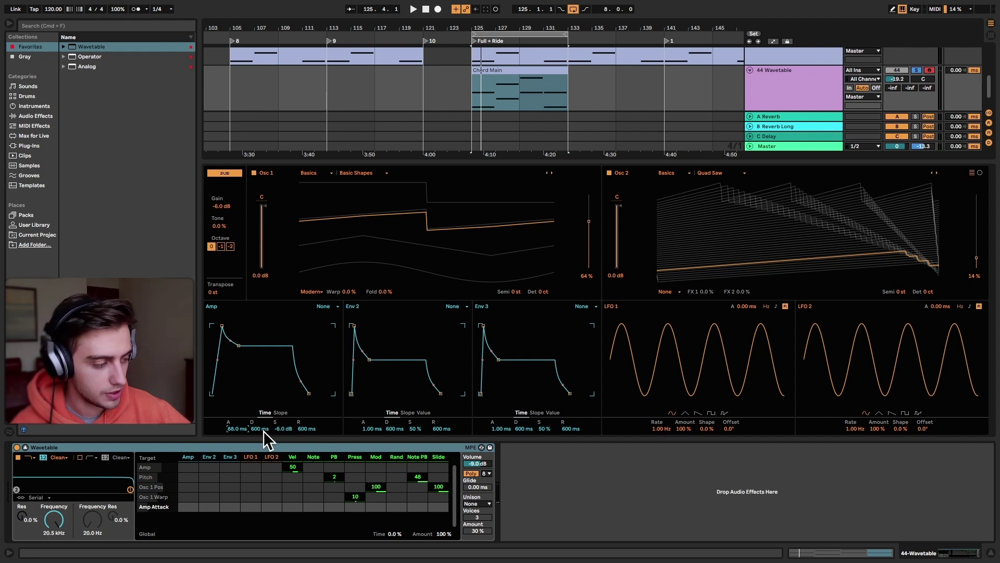
Set the Amp envelope's decay to 2.49 s and its sustain to -23 dB while auditioning the loop.
mouse_move(264, 430)
left_mouse_down()
mouse_move(264, 396)
mouse_move(260, 420)
left_mouse_up()
key("space")
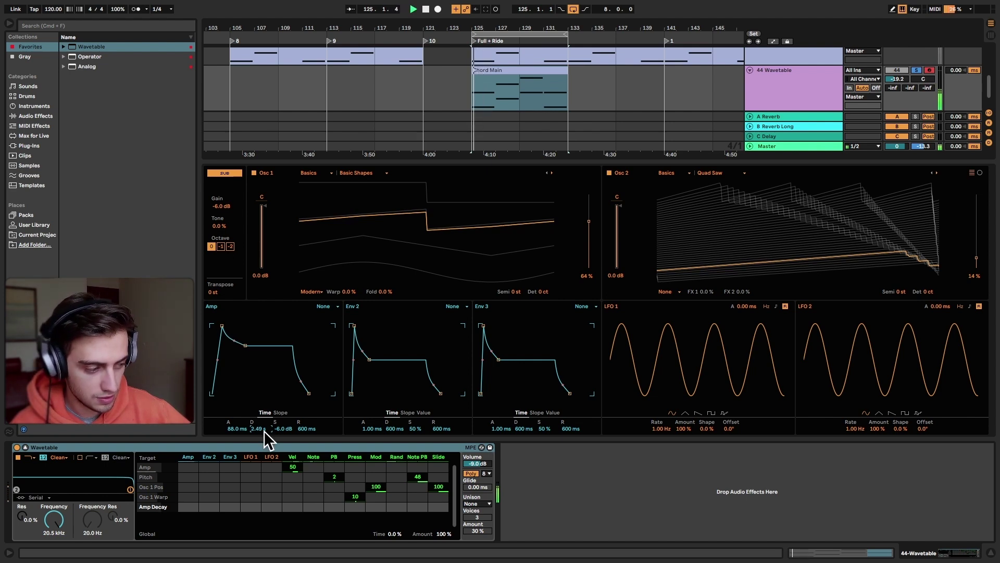
key("space")
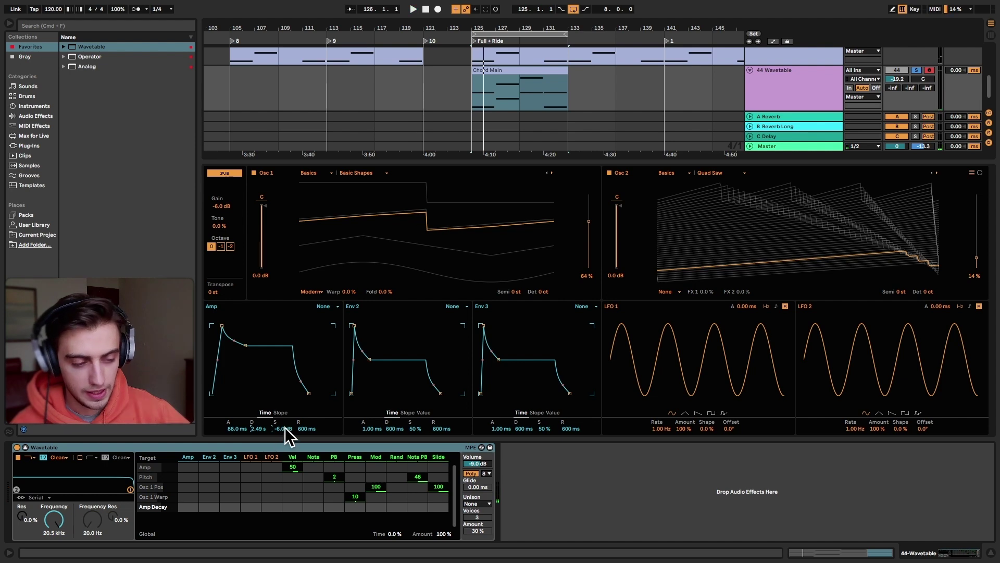
left_click_drag(284, 427, 284, 437)
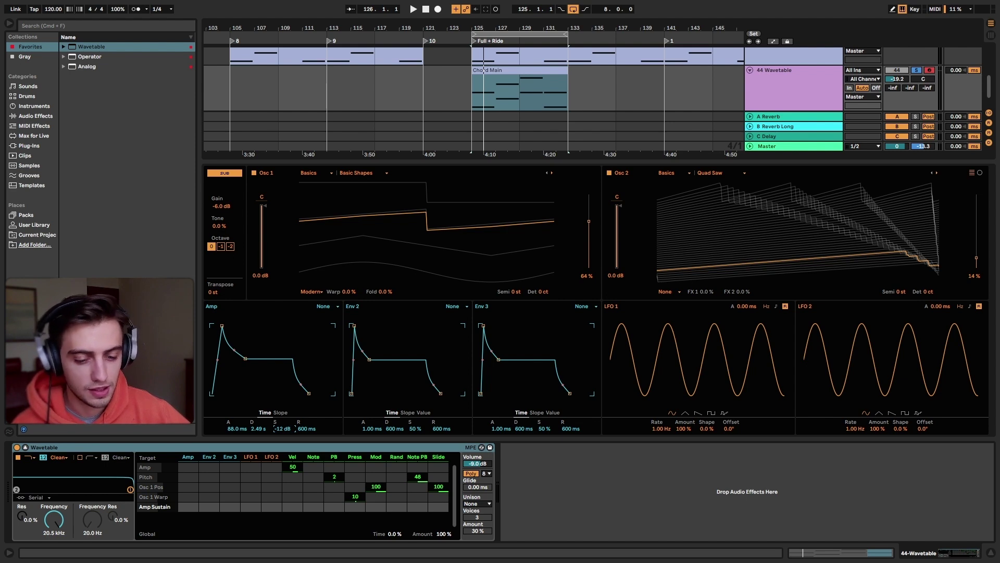
key("space")
left_click_drag(284, 428, 284, 446)
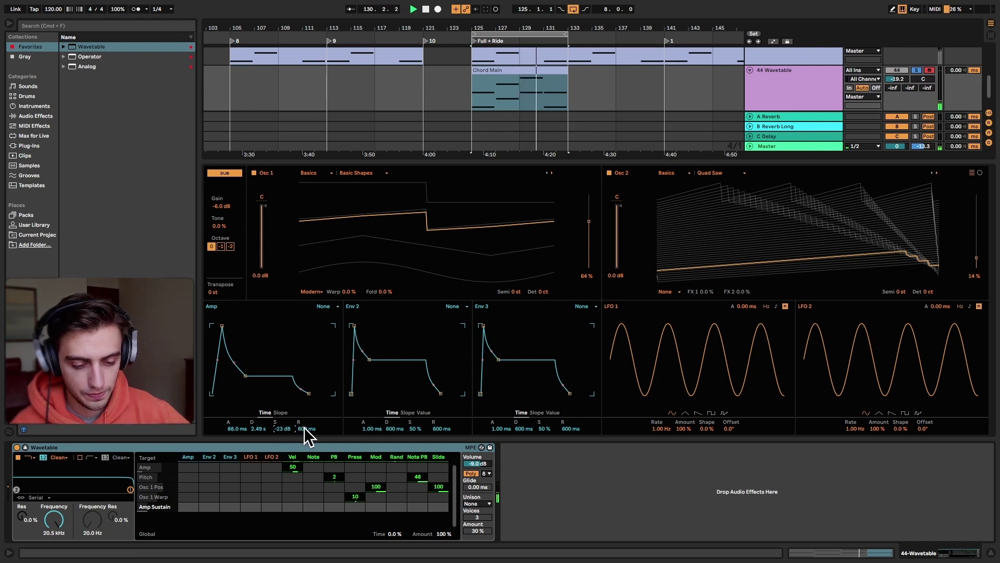
key("space")
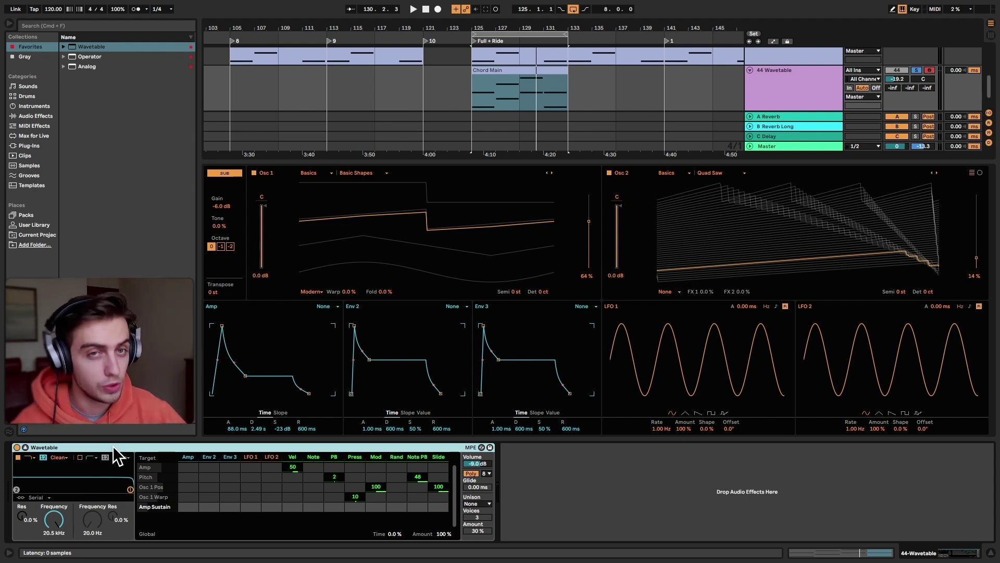
Set Wavetable's Filter 1 to a 24 dB slope with 1.05 kHz cutoff and 38% resonance.
left_click_drag(130, 489, 90, 487)
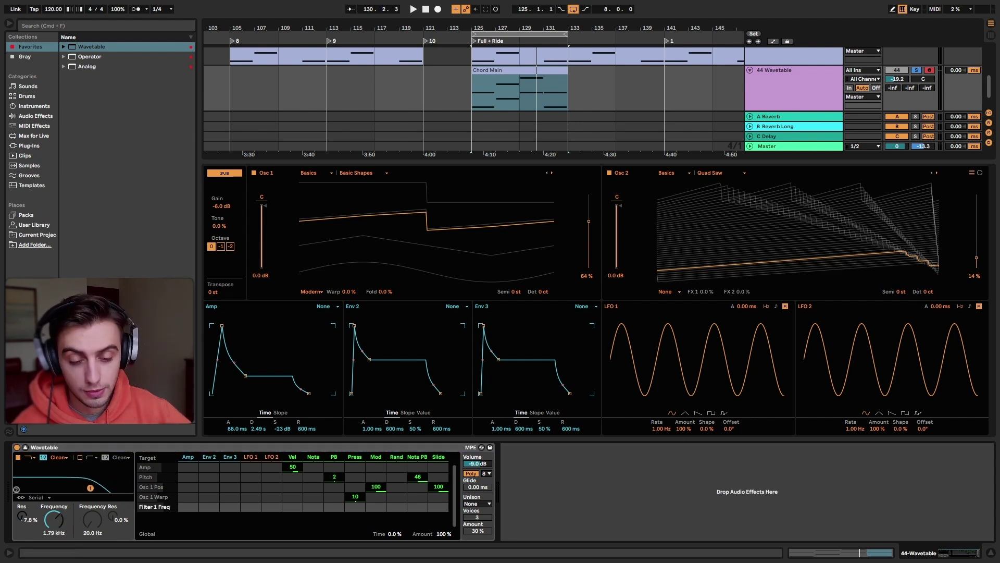
left_click(44, 457)
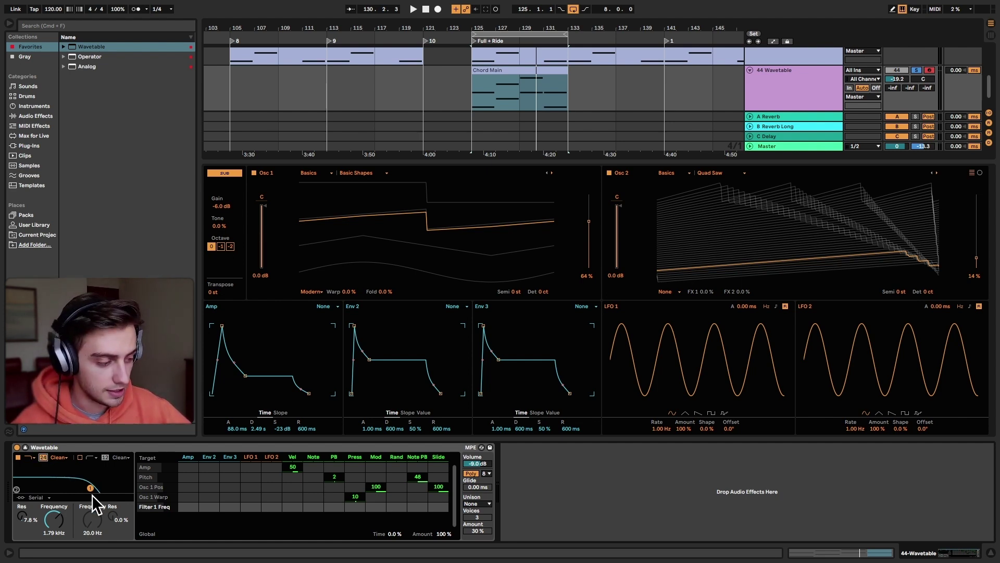
left_click_drag(22, 516, 22, 498)
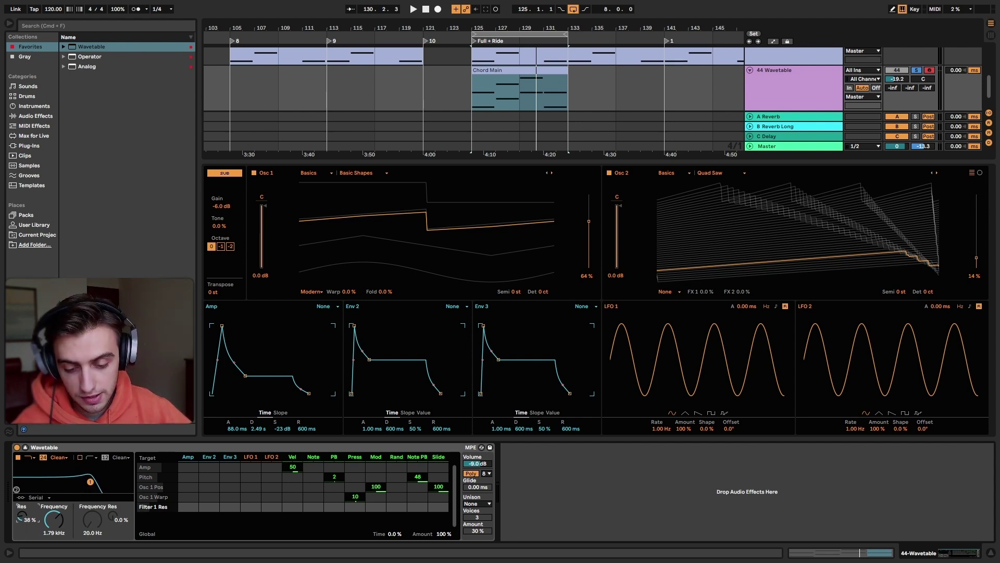
mouse_move(52, 523)
left_mouse_down()
mouse_move(52, 492)
mouse_move(52, 541)
left_mouse_up()
Raise the Wavetable track's volume to -10.6 dB and audition the filtered loop.
key("space")
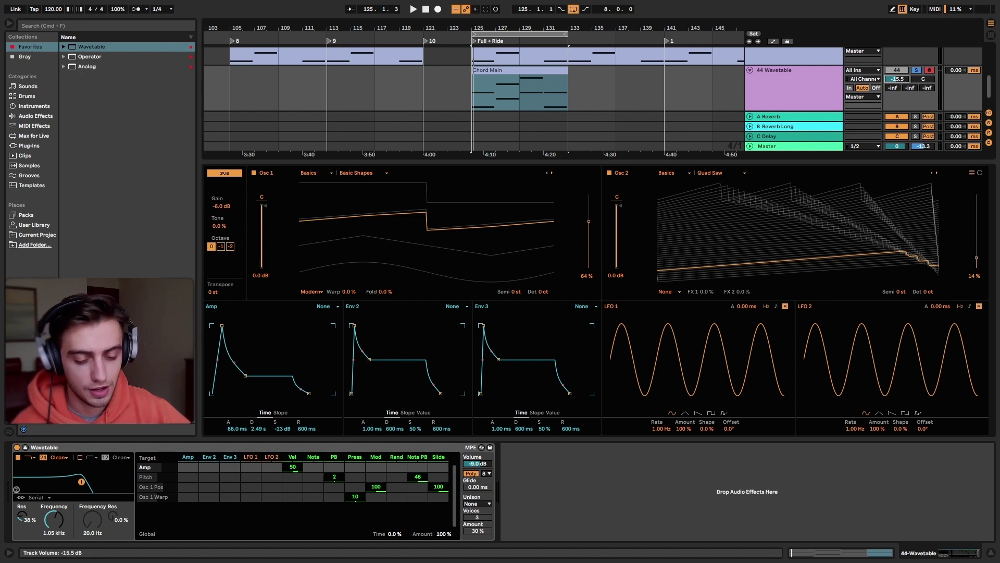
left_click_drag(897, 79, 897, 74)
key("space")
key("space")
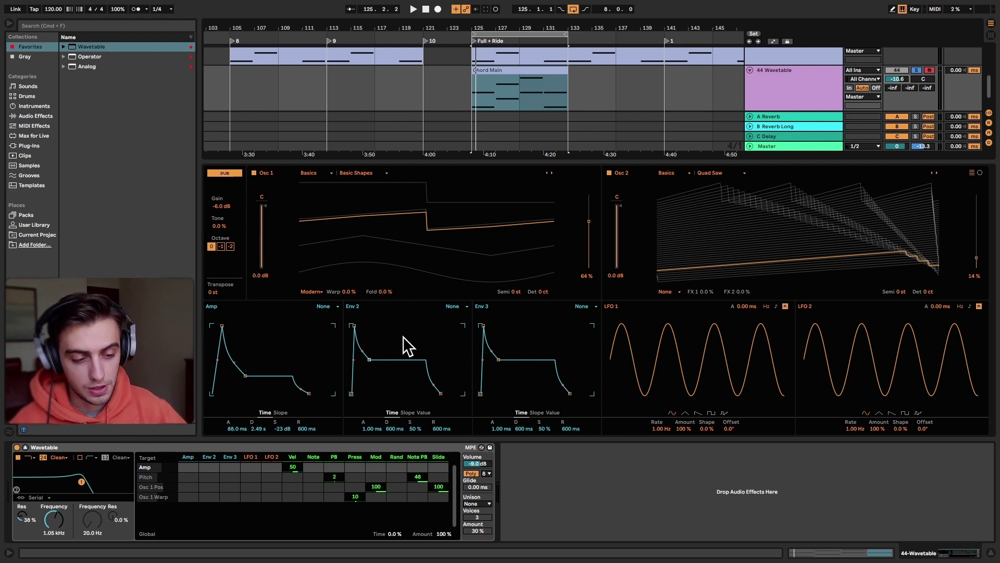
Modulate Pitch by -48 from Env 2 in the matrix, and set Env 2's sustain to 0% and attack to 0 ms.
left_click(213, 477)
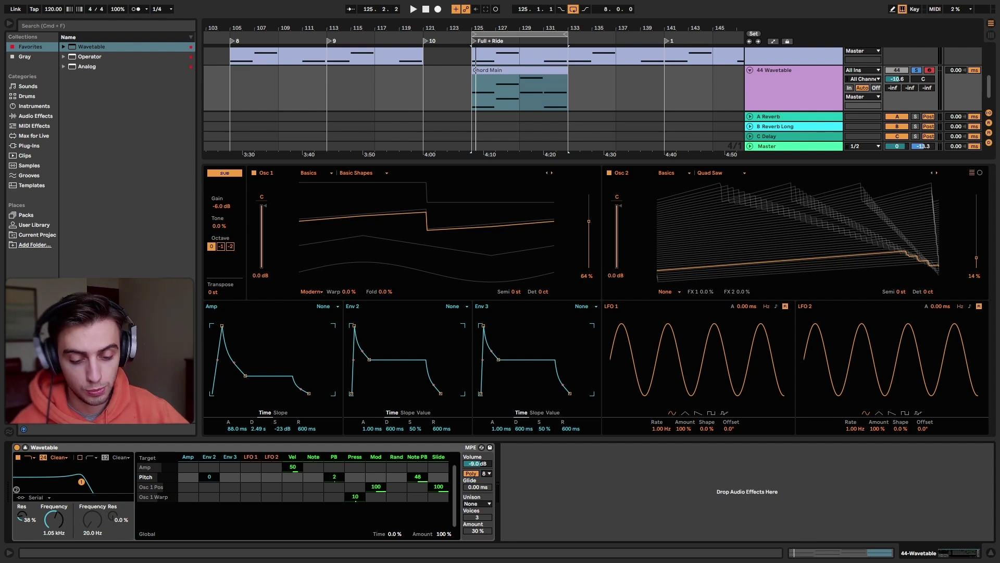
left_click_drag(214, 477, 214, 484)
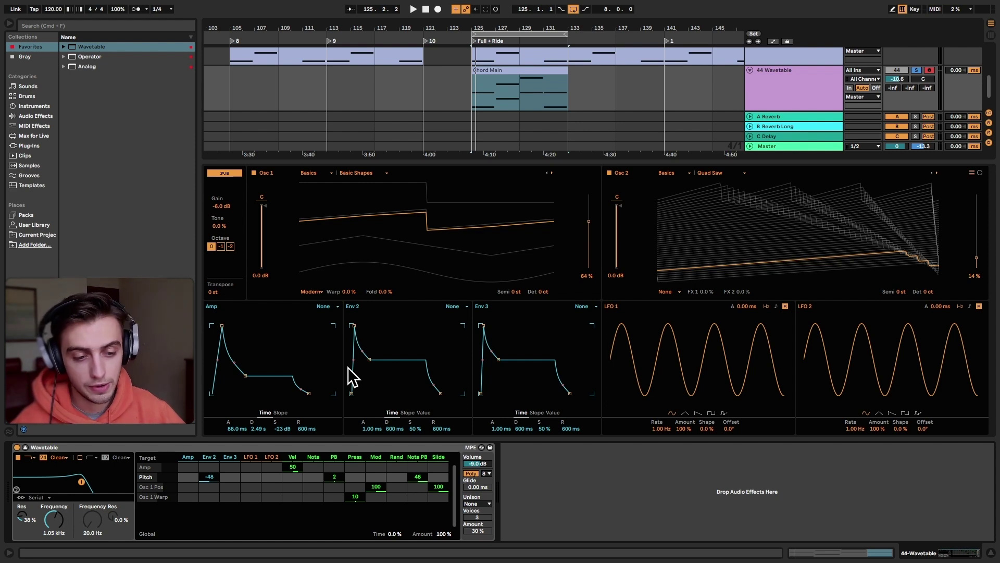
left_click_drag(418, 427, 417, 458)
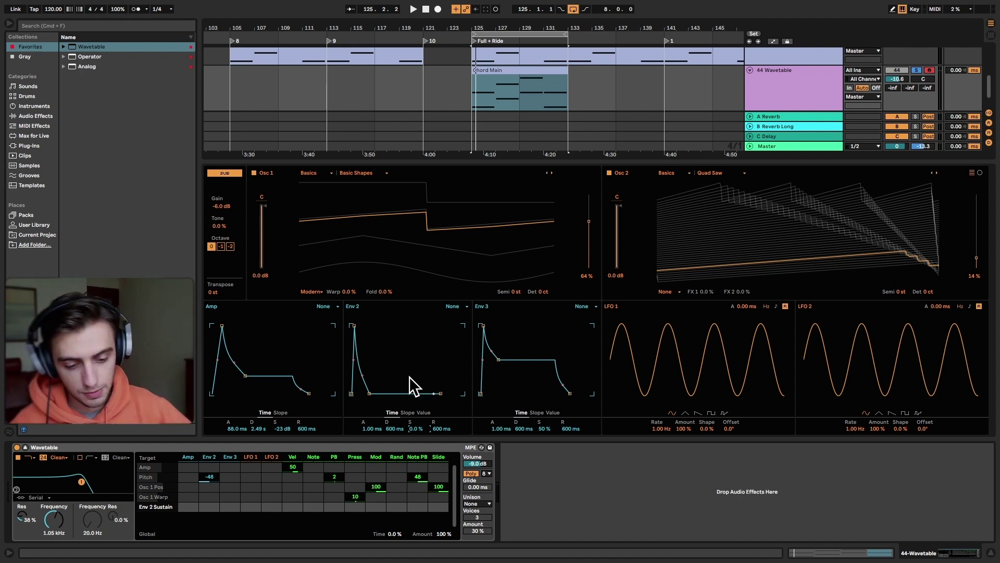
left_click_drag(378, 431, 378, 453)
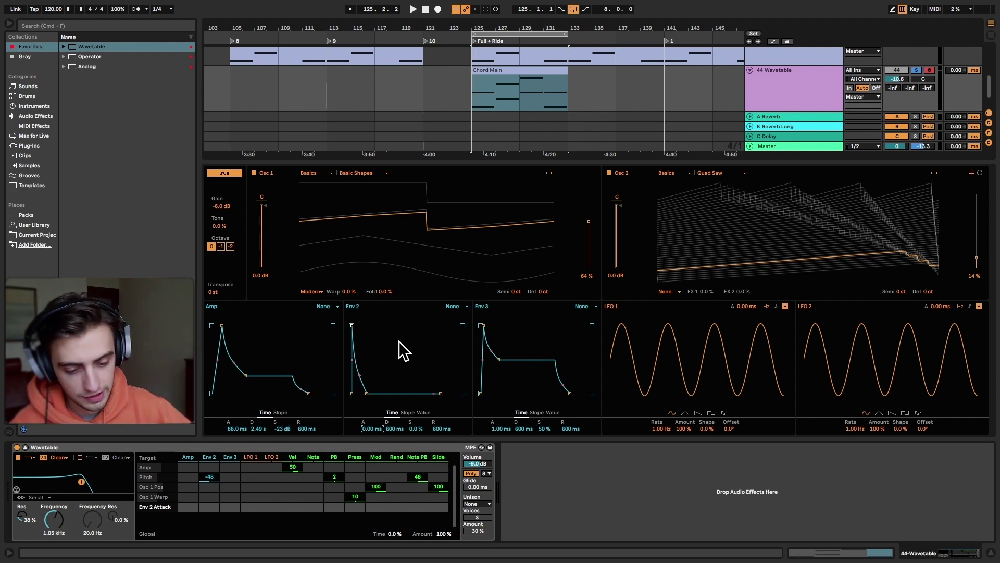
Shorten Env 2's decay to 281 ms while playing the loop to tune the pitch glide.
left_click(395, 428)
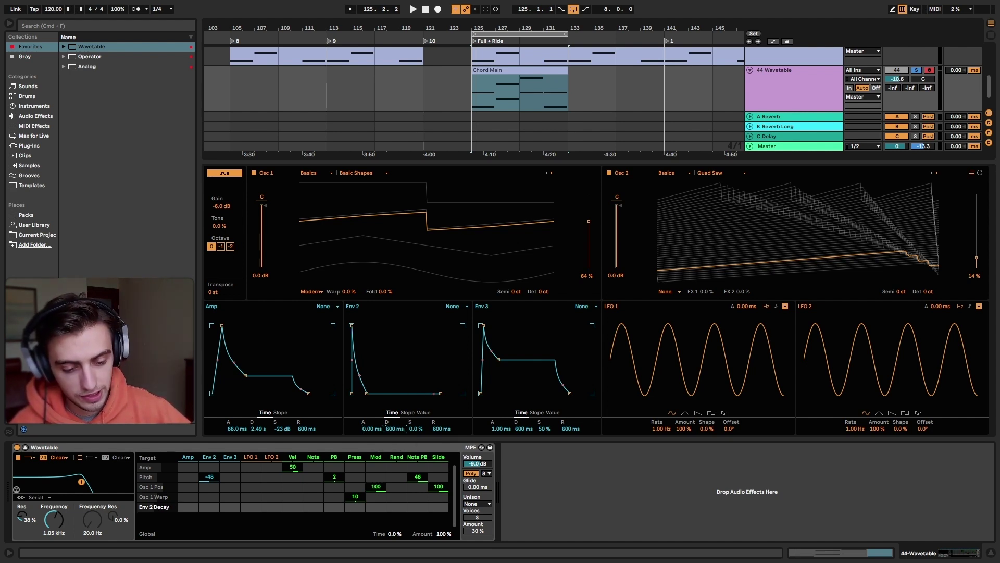
key("space")
left_click_drag(395, 429, 395, 443)
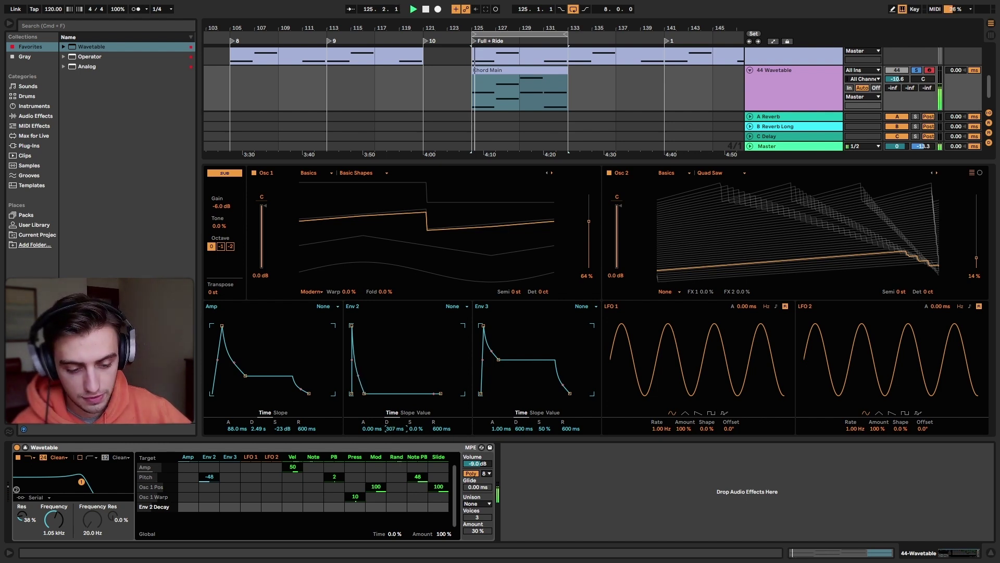
left_click_drag(395, 443, 395, 452)
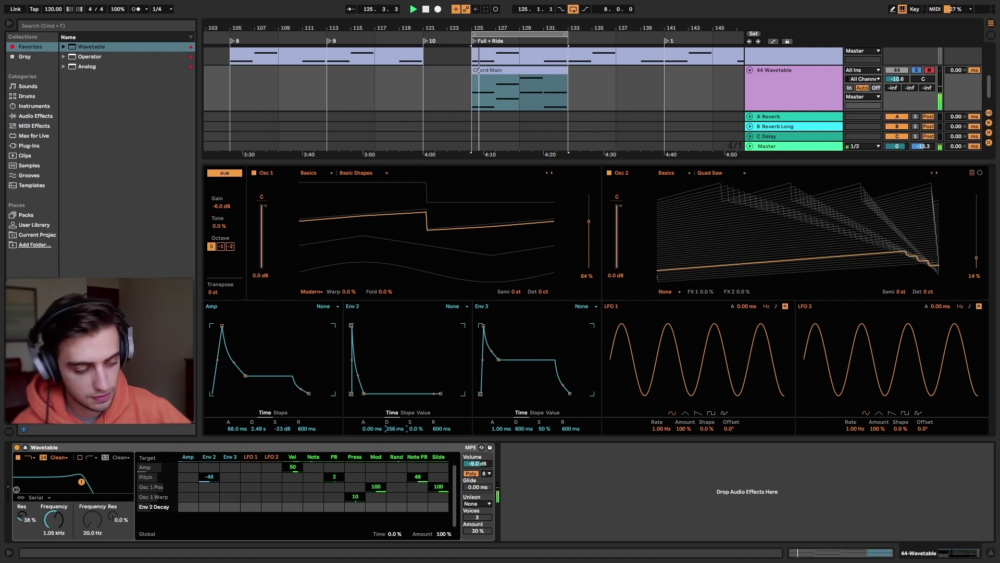
left_click_drag(397, 428, 397, 423)
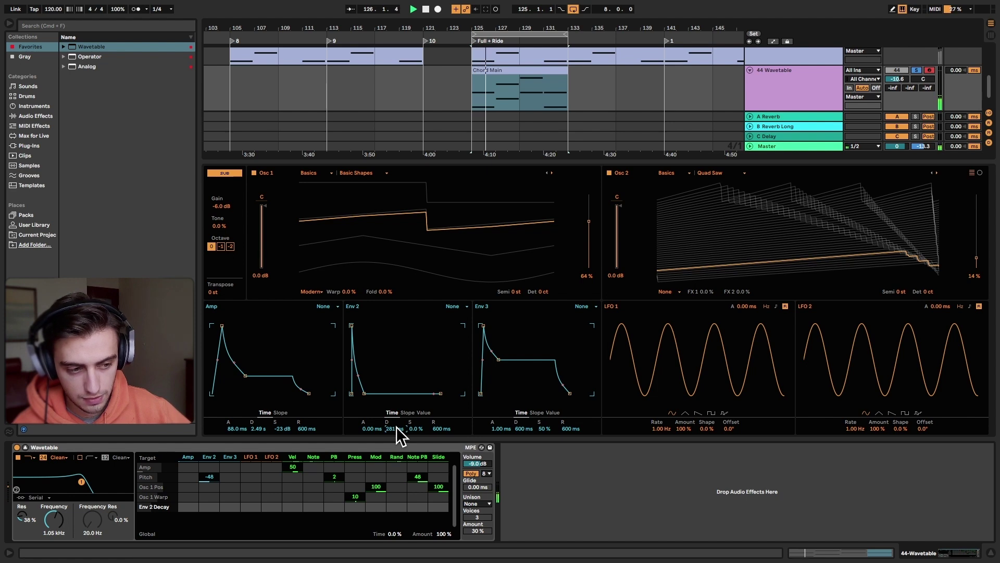
key("space")
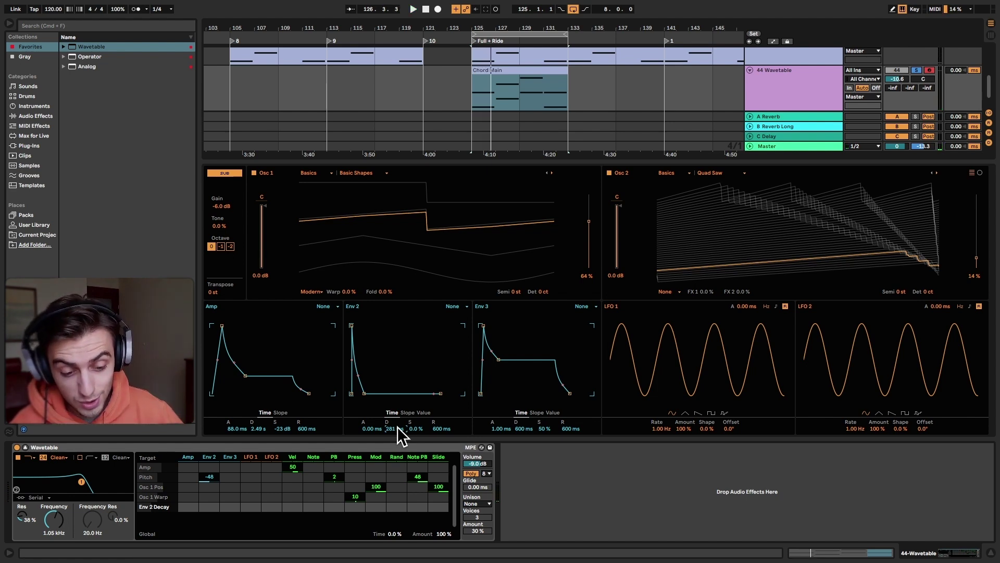
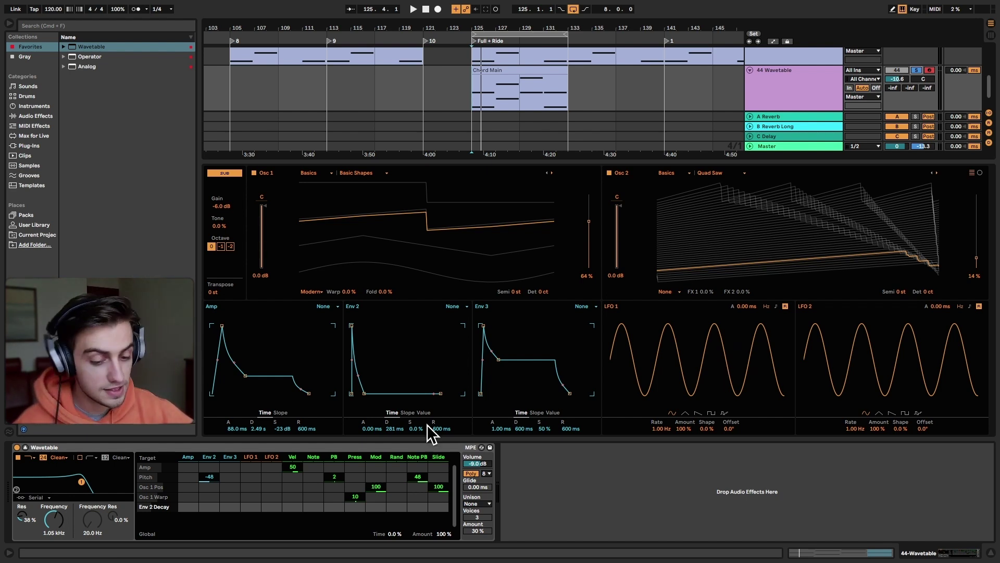
Modulate Pitch by 6.8 from LFO 1, reduce LFO 1's amount to 1.9%, and audition the loop.
left_click_drag(252, 477, 252, 472)
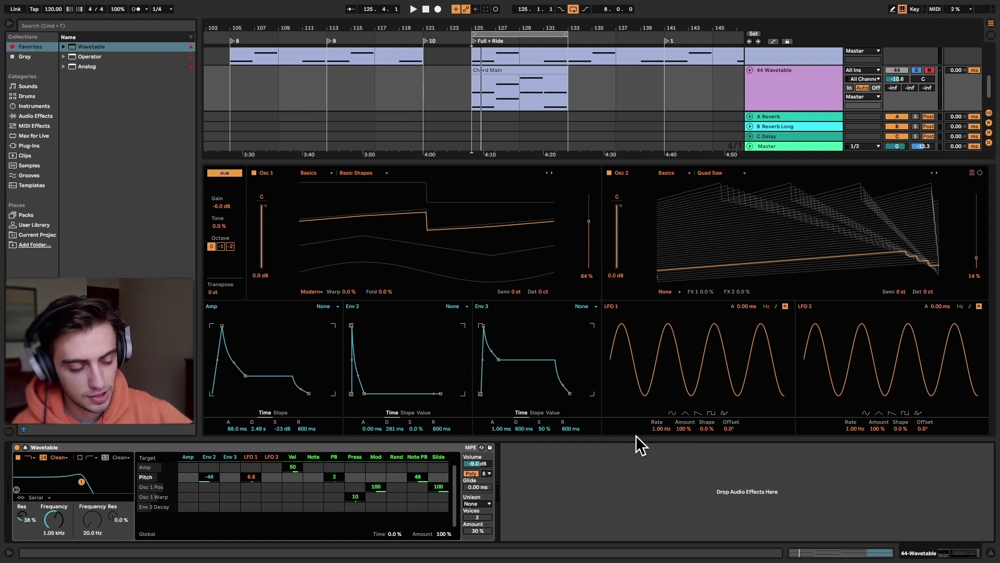
key("space")
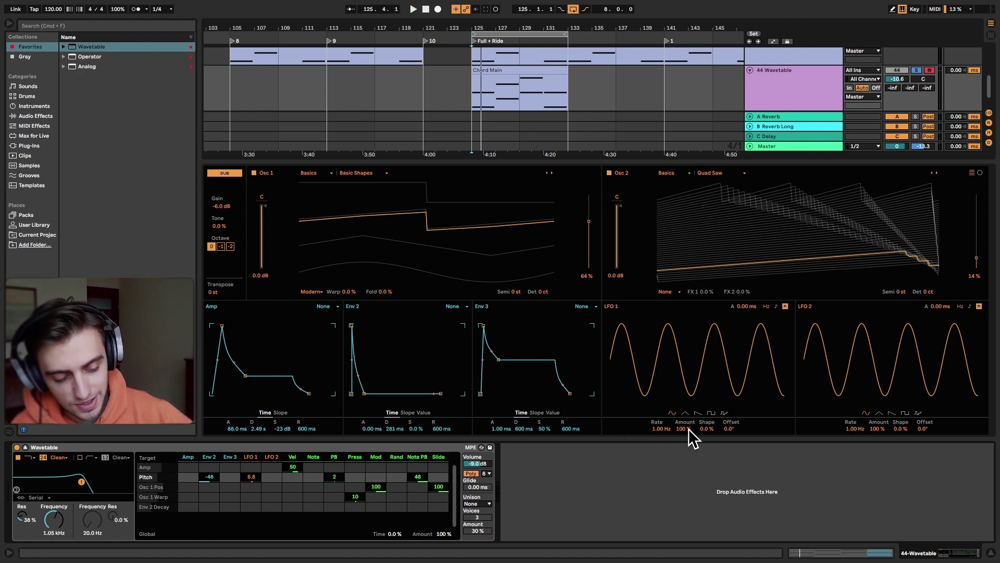
left_click_drag(689, 429, 689, 479)
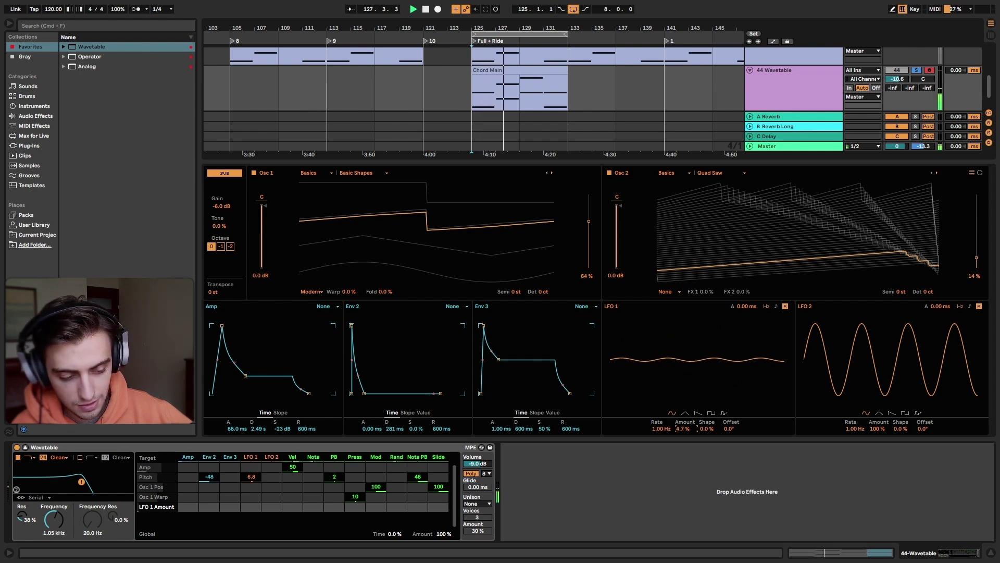
left_click_drag(688, 479, 688, 484)
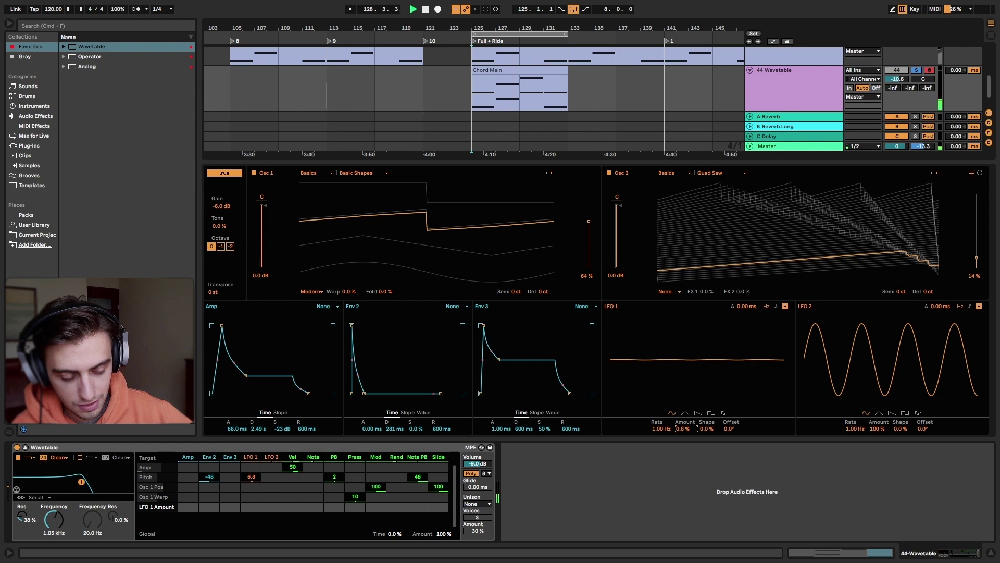
left_click_drag(688, 429, 689, 426)
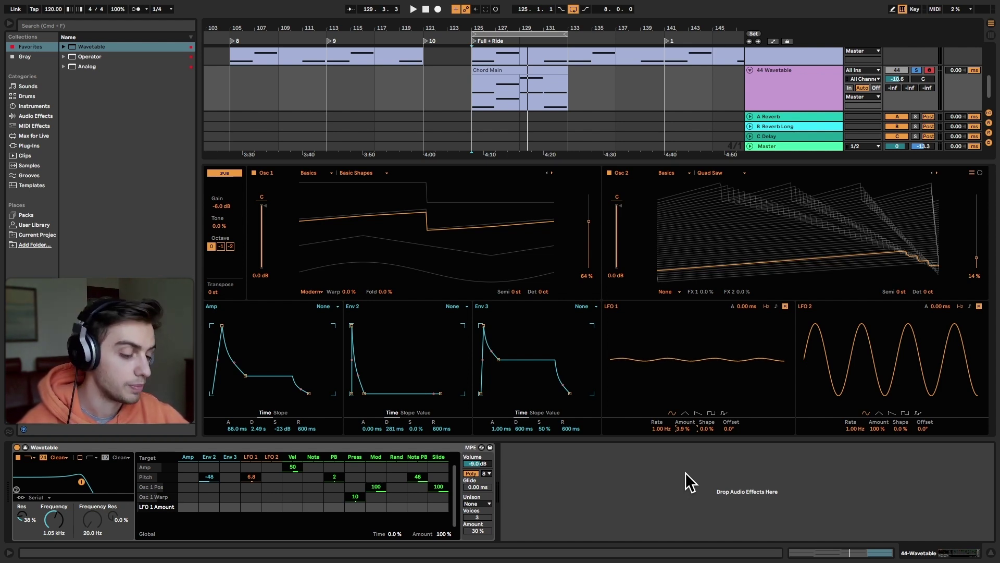
key("space")
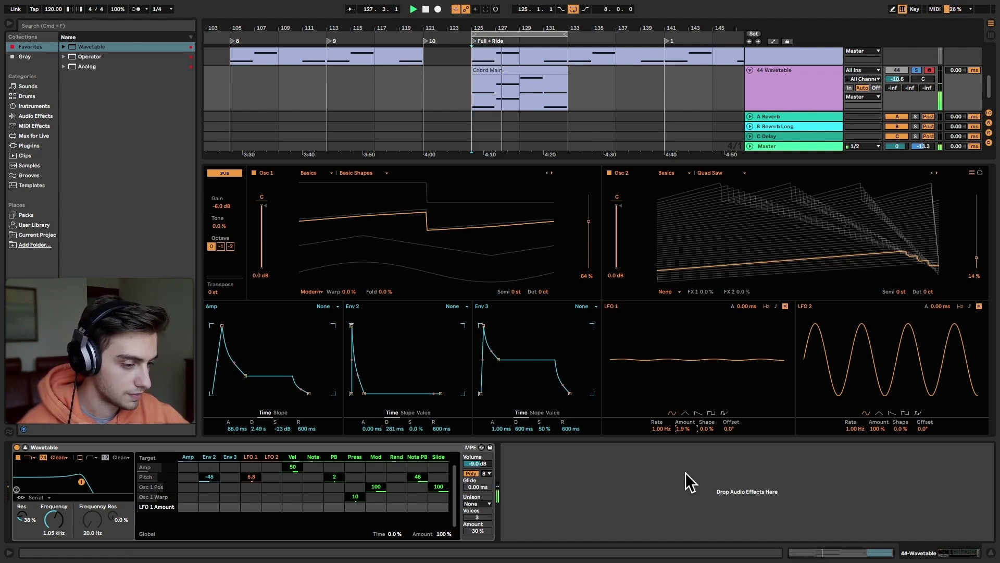
key("space")
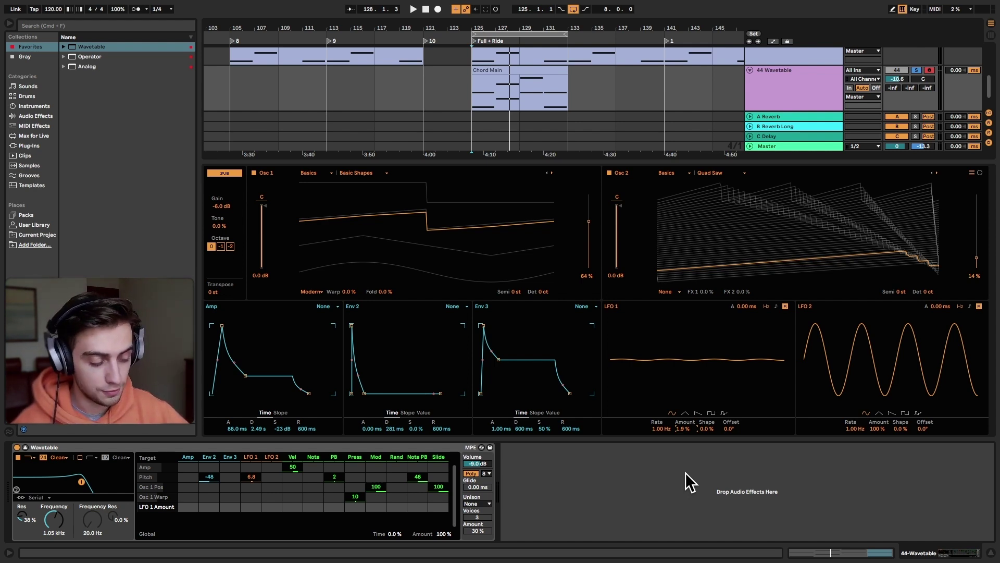
Collapse Wavetable's expanded view and add an Auto Filter audio effect after the synth.
left_click(23, 447)
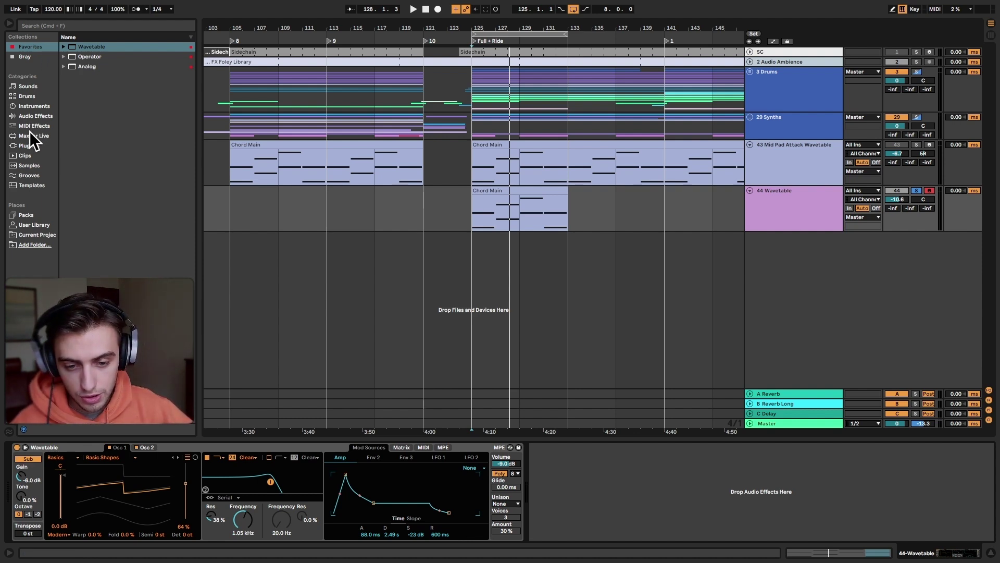
left_click(29, 145)
left_click(50, 136)
left_click(47, 126)
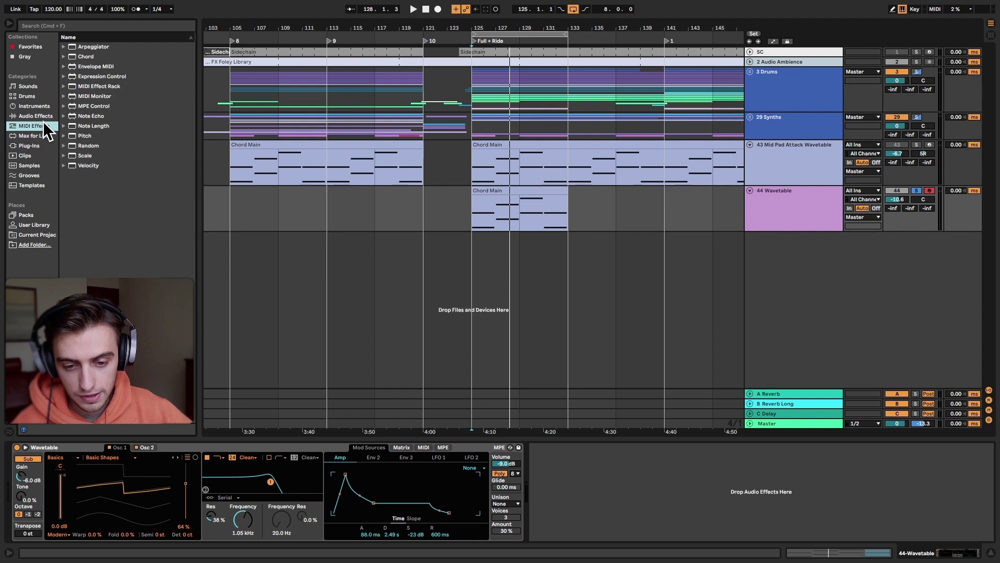
left_click(44, 116)
left_click_drag(93, 77, 628, 444)
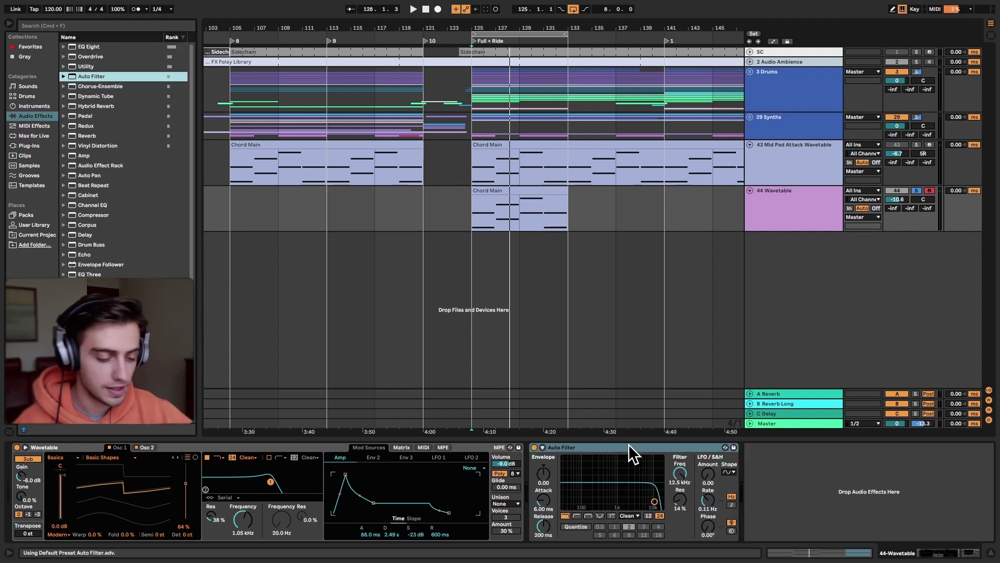
Switch the Auto Filter to high-pass with 0% resonance and about 102 Hz cutoff, and play the loop.
left_click(577, 515)
left_click_drag(655, 501, 605, 500)
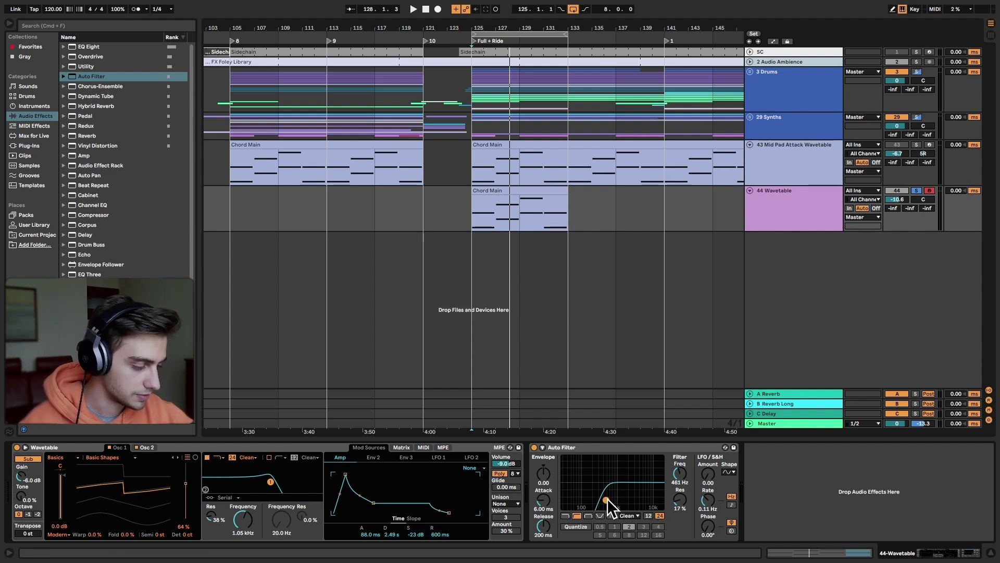
left_click_drag(608, 498, 607, 513)
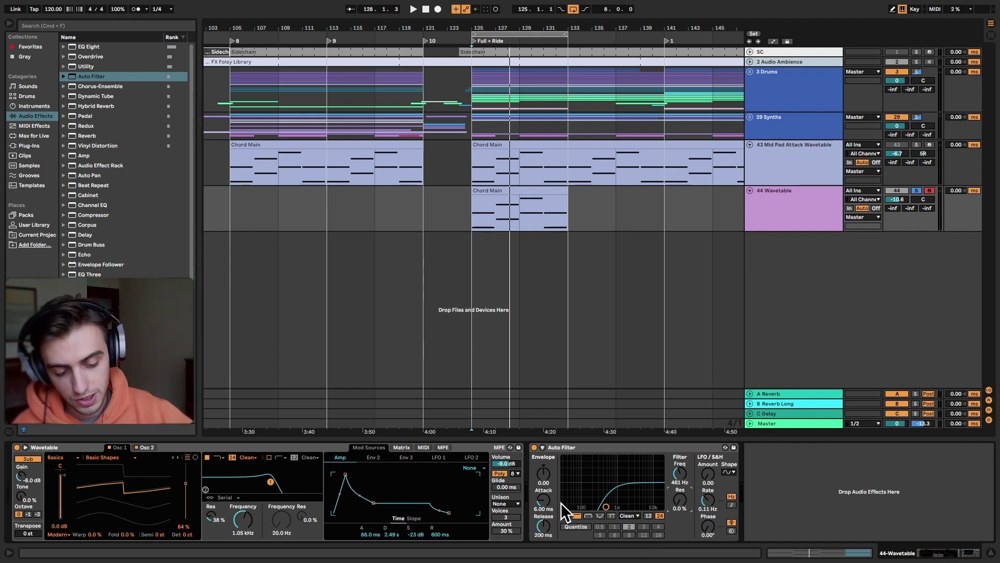
left_click_drag(606, 507, 584, 506)
key("space")
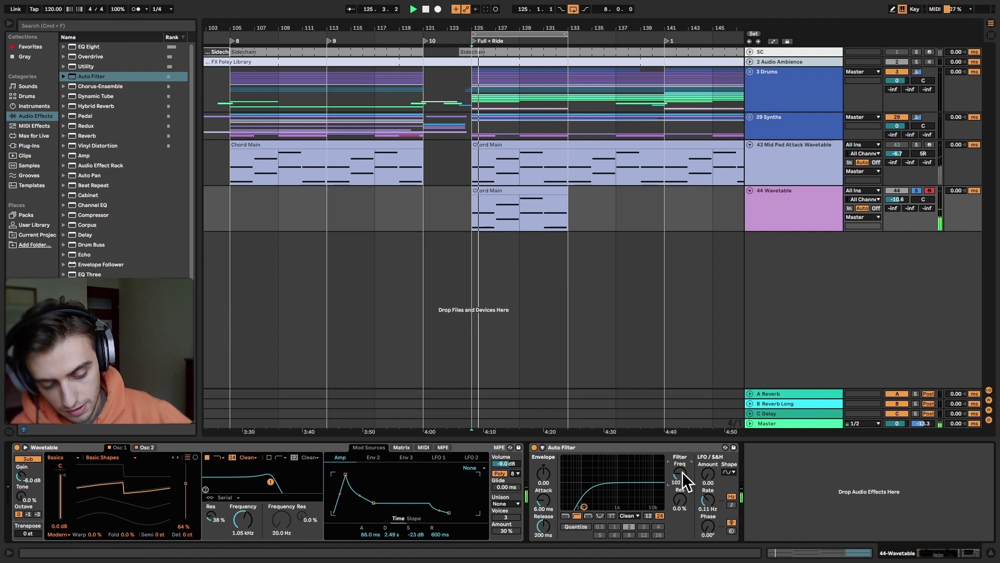
Raise the new Wavetable track's volume to -3.0 dB and compare the loop with the Auto Filter bypassed and enabled.
left_click_drag(898, 198, 898, 170)
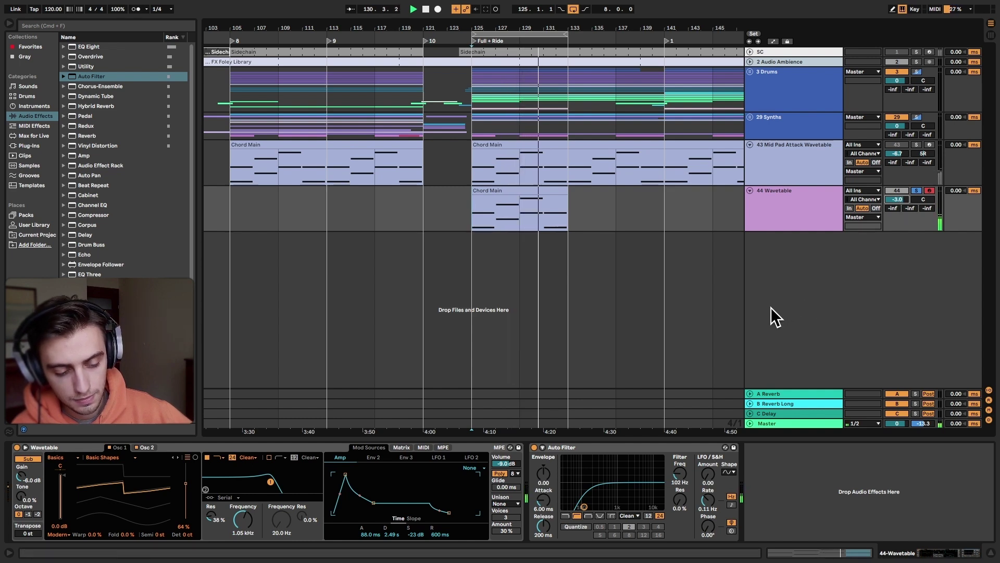
key("space")
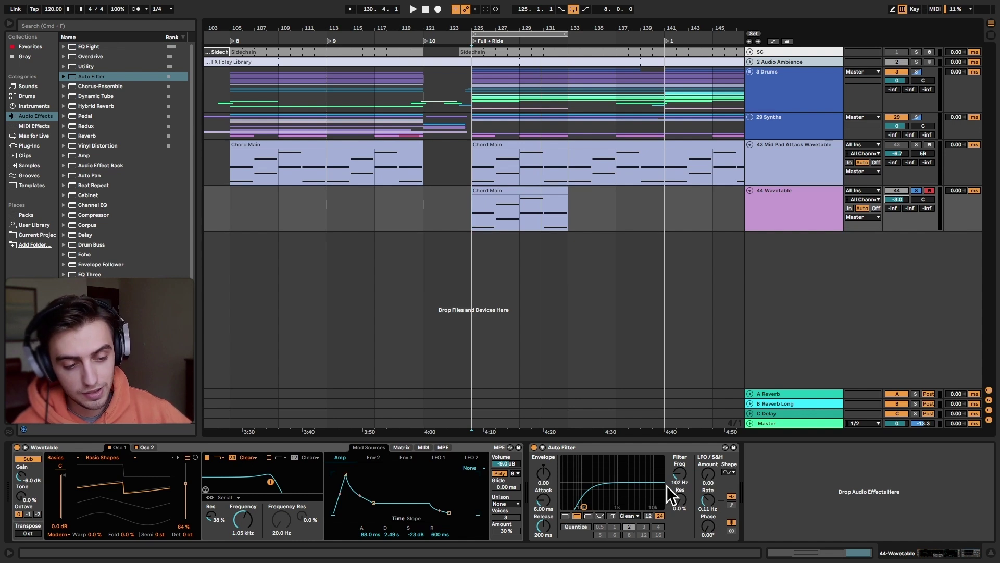
key("space")
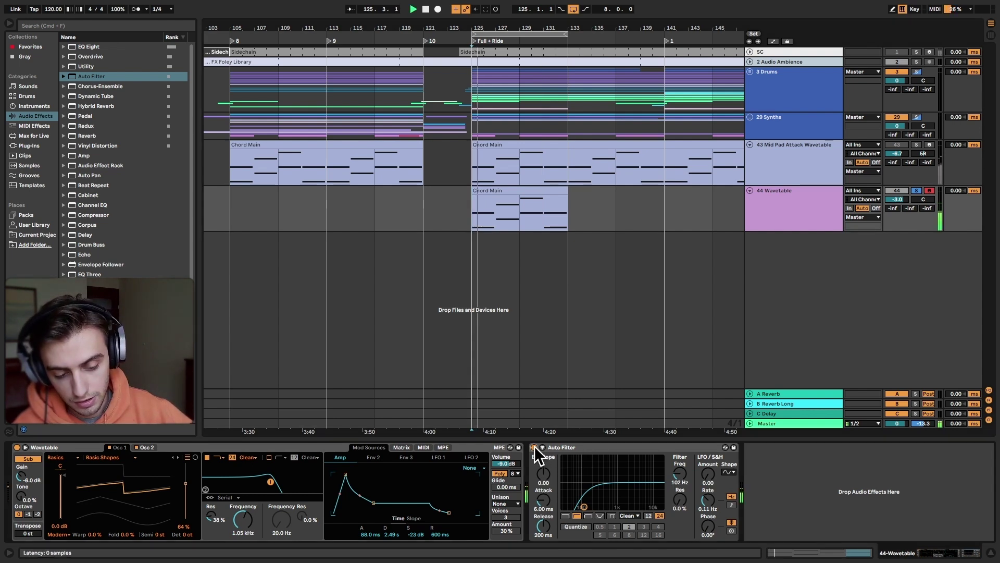
left_click(533, 447)
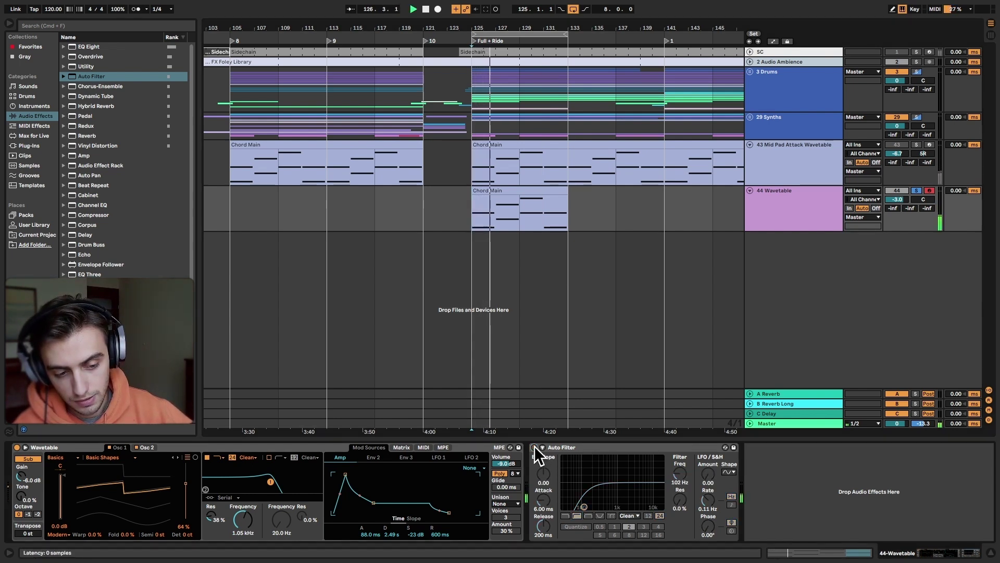
left_click(534, 447)
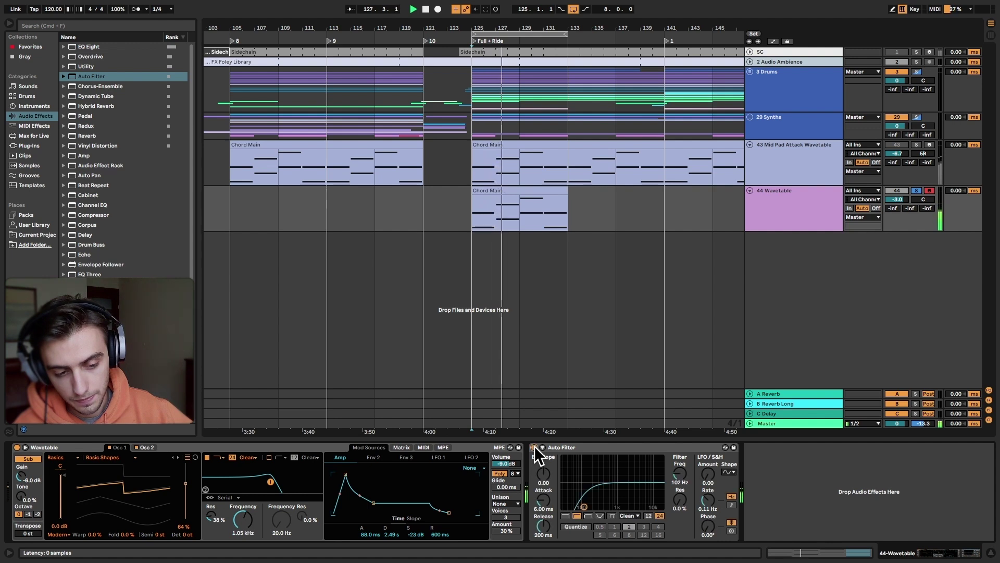
key("space")
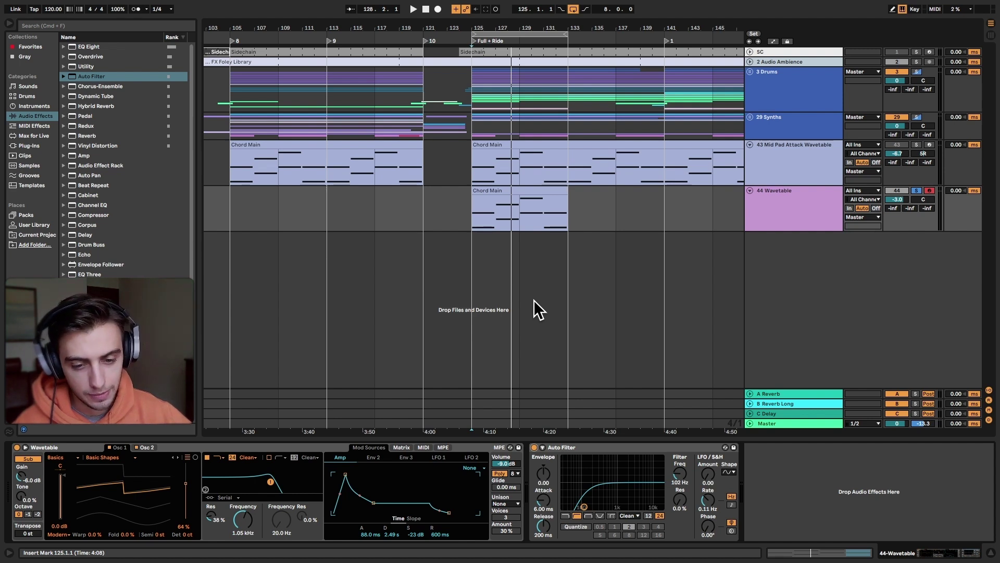
Add a Reverb after the Auto Filter and set its Dry/Wet to 32% while playing the loop.
double_click(91, 135)
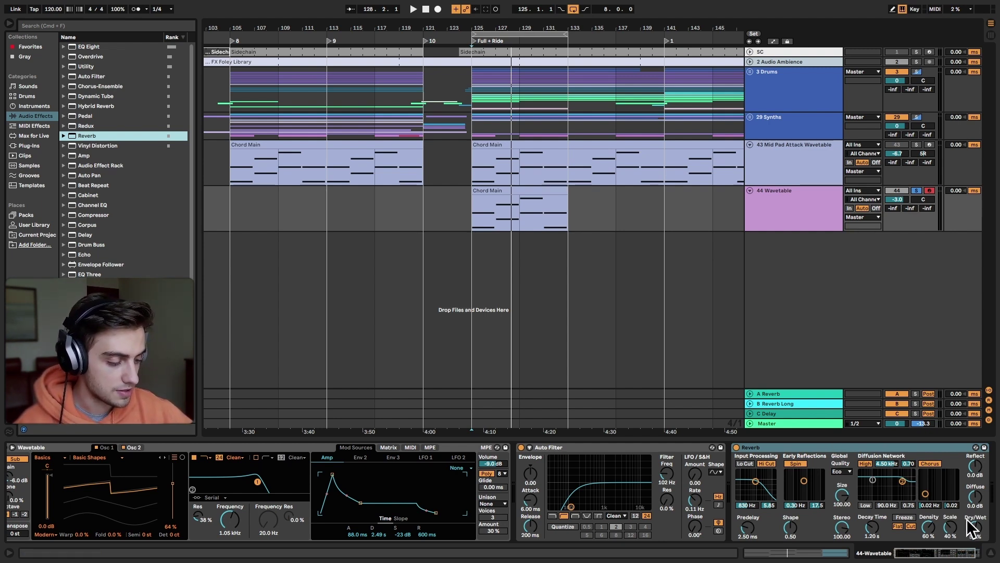
mouse_move(974, 527)
left_mouse_down()
mouse_move(974, 539)
mouse_move(974, 502)
mouse_move(974, 541)
left_mouse_up()
key("space")
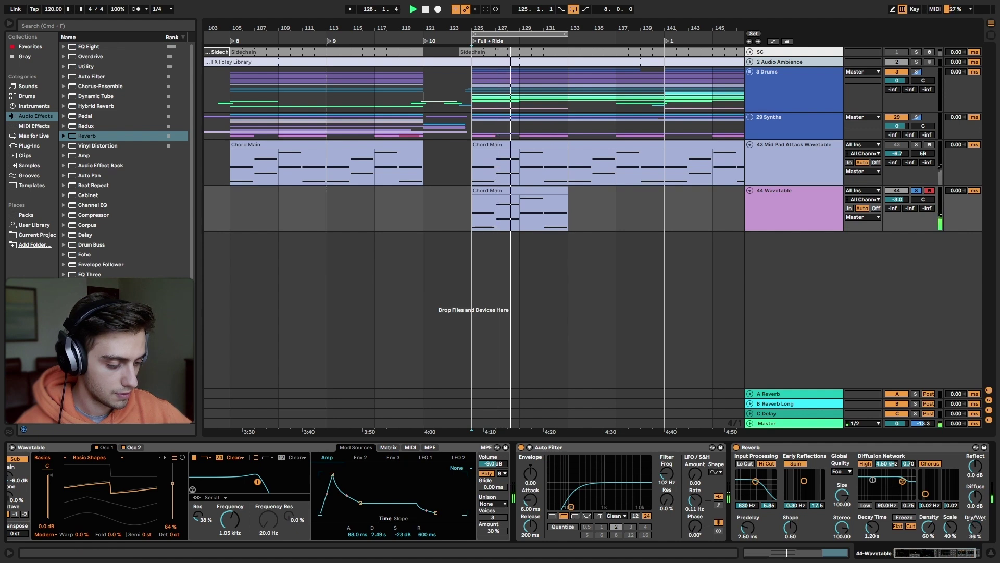
left_click_drag(974, 541, 974, 539)
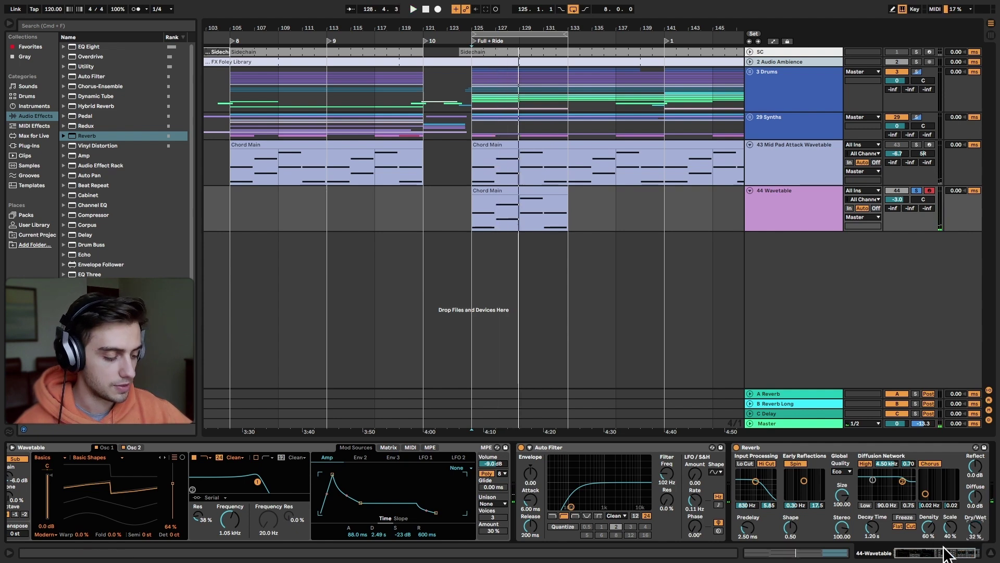
Turn off the Reverb's Lo Cut and Hi Cut, set its Decay Time to 1.47 s, and audition the loop.
left_click(768, 461)
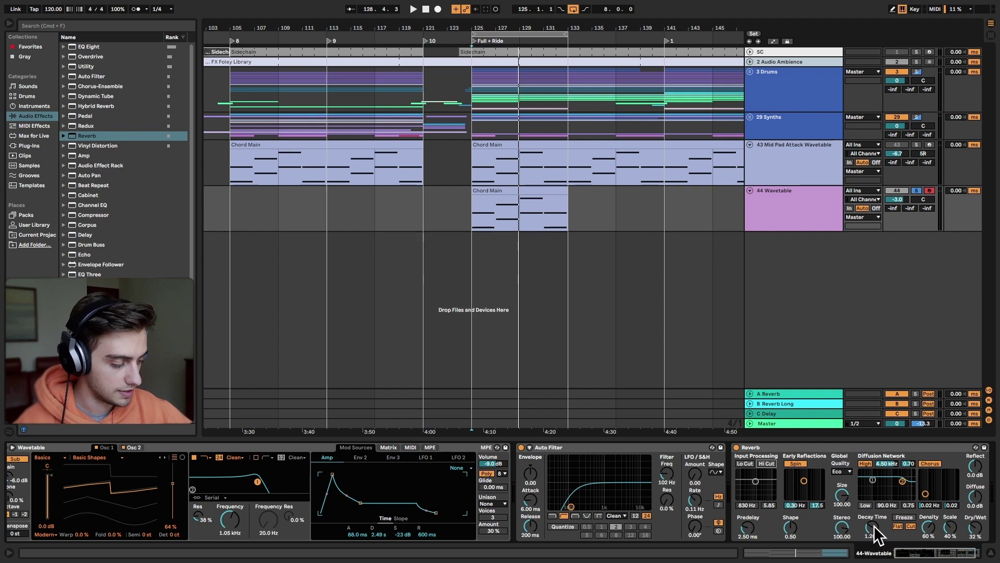
left_click_drag(874, 525, 873, 523)
key("space")
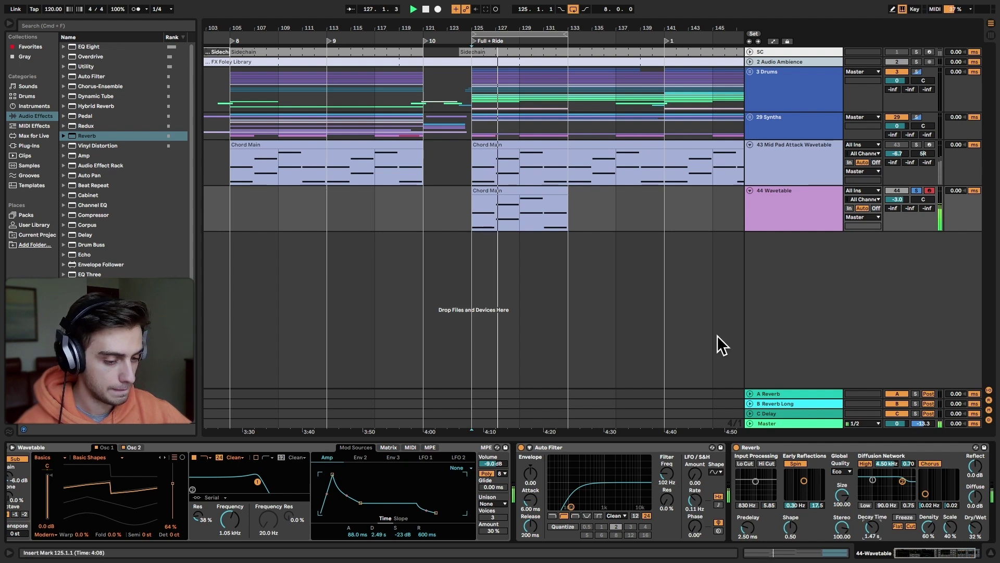
key("space")
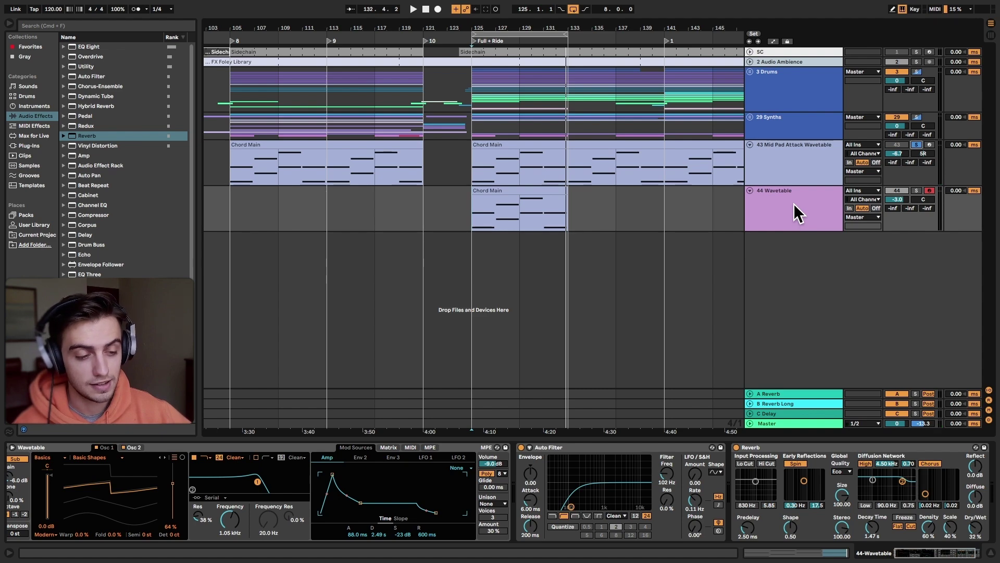
Copy the sidechain Compressor from the Mid Pad Attack Wavetable track to the end of the new Wavetable track's device chain.
left_click(801, 176)
left_click(870, 443)
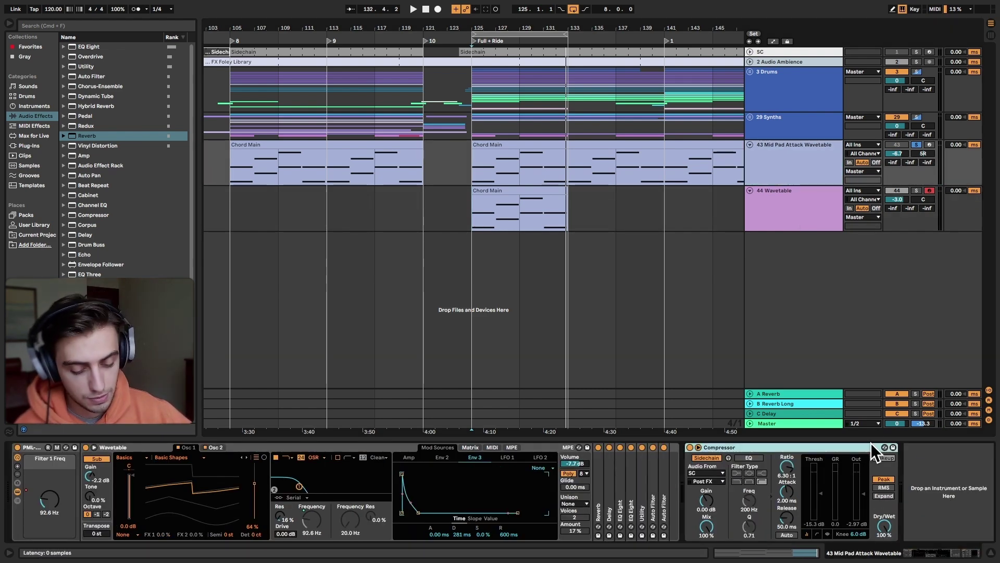
left_click(840, 216)
scroll(958, 492, "right", 3)
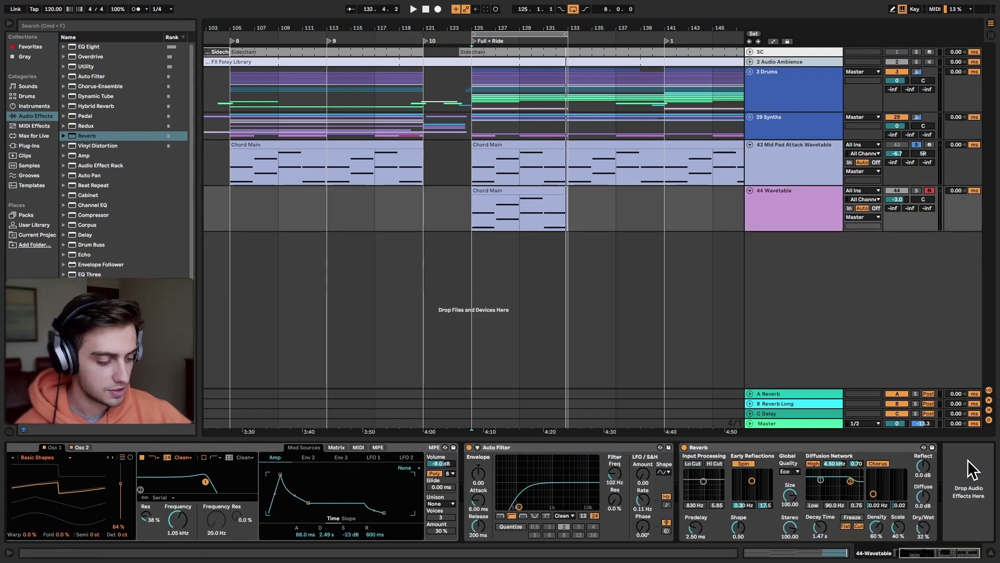
key("super+v")
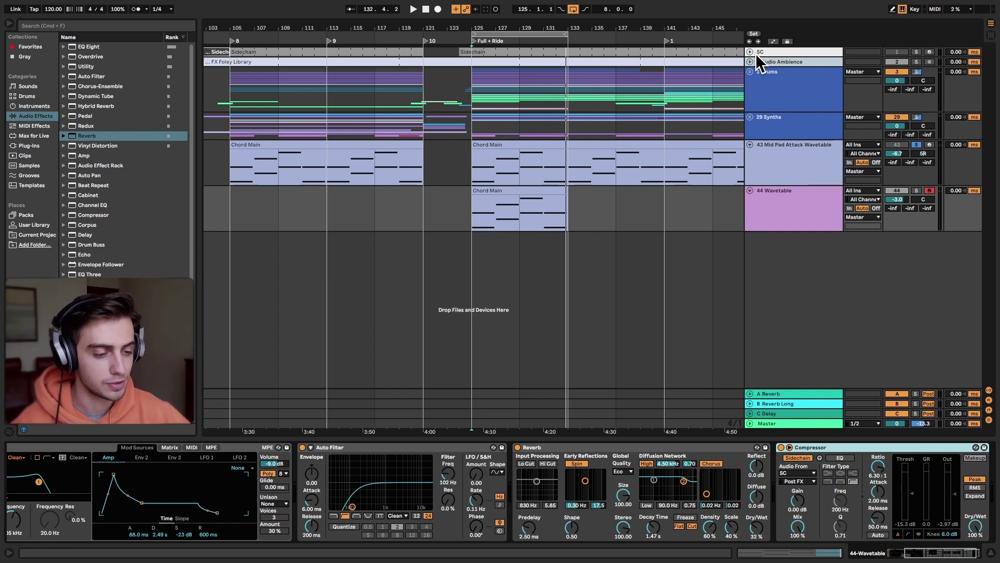
Solo the new and original pads alternately during playback to compare them, setting the new Wavetable track's volume to -2.6 dB.
left_click(917, 190)
key("space")
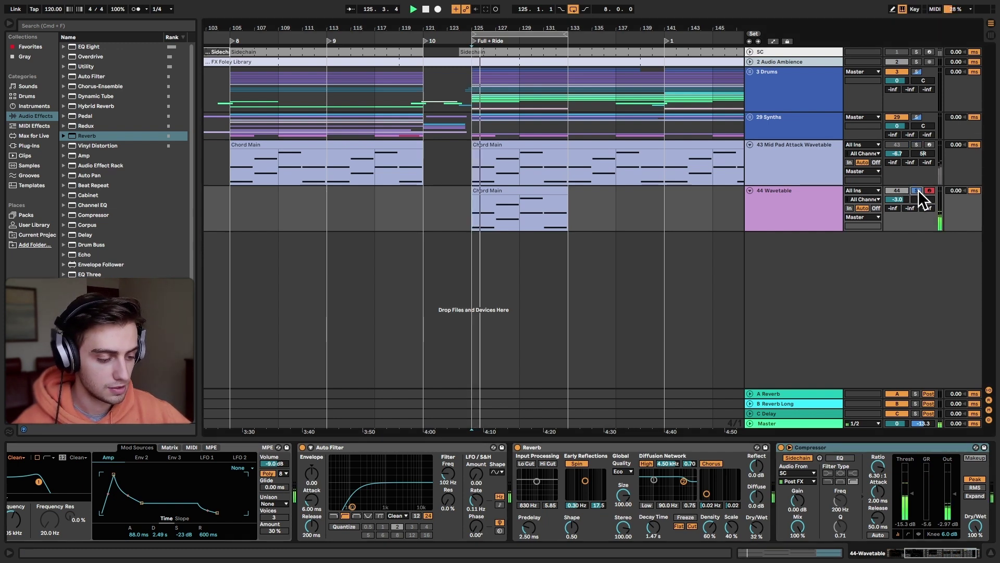
left_click(917, 144)
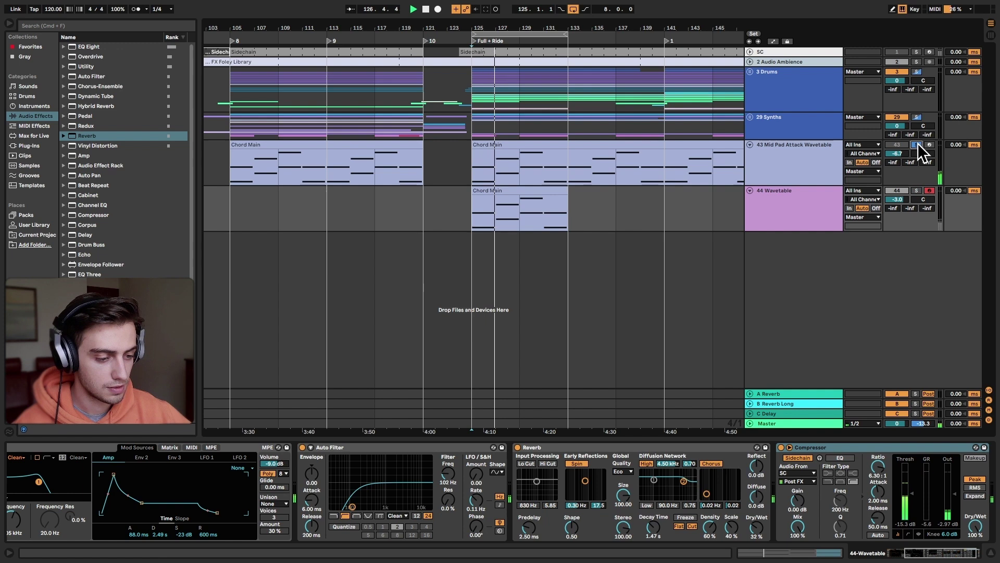
left_click(916, 191)
left_click_drag(897, 199, 897, 196)
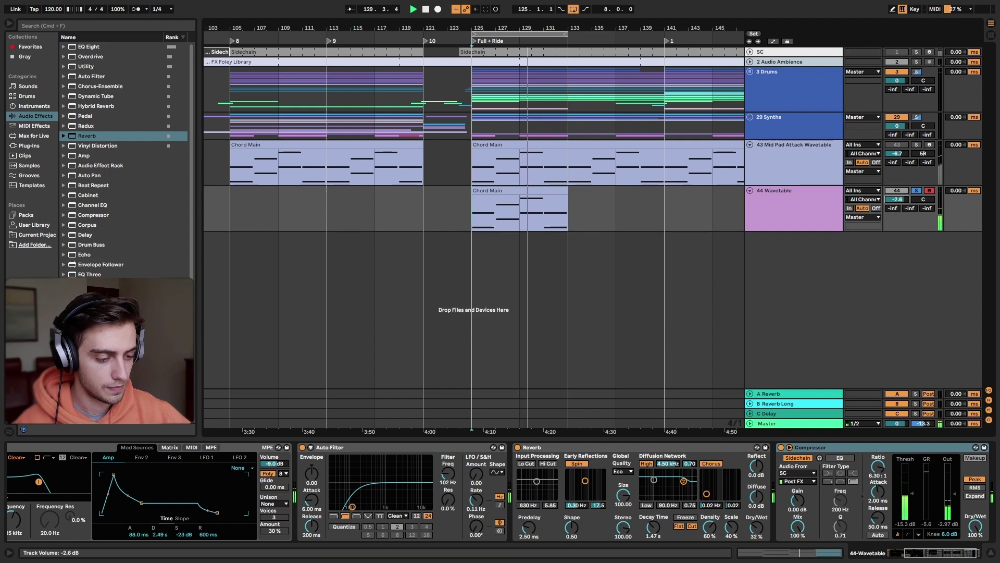
left_click(917, 145)
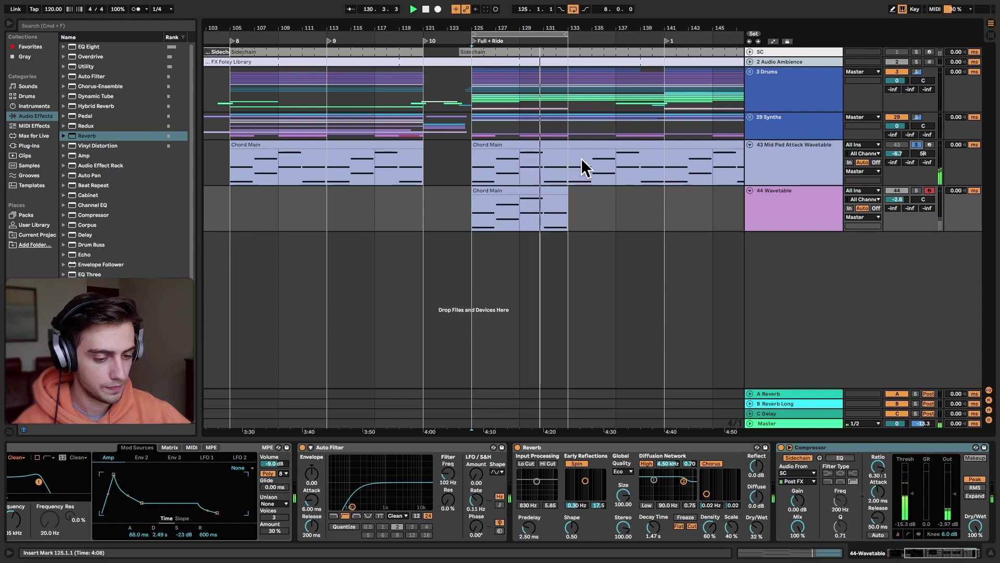
Expand the original pad's Wavetable and unfold its two EQ Eights and Auto Filters to examine their settings.
left_click(554, 142)
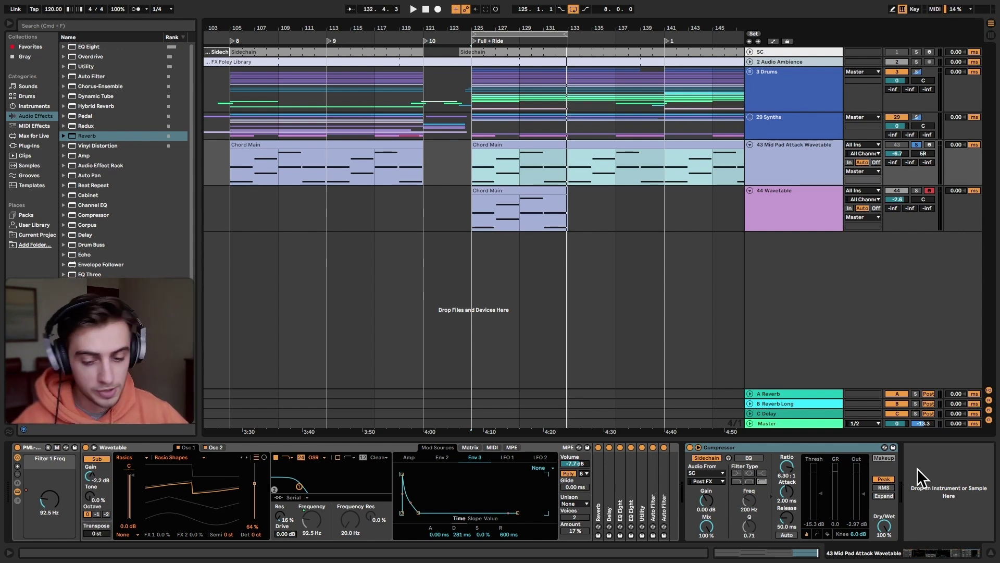
left_click(93, 447)
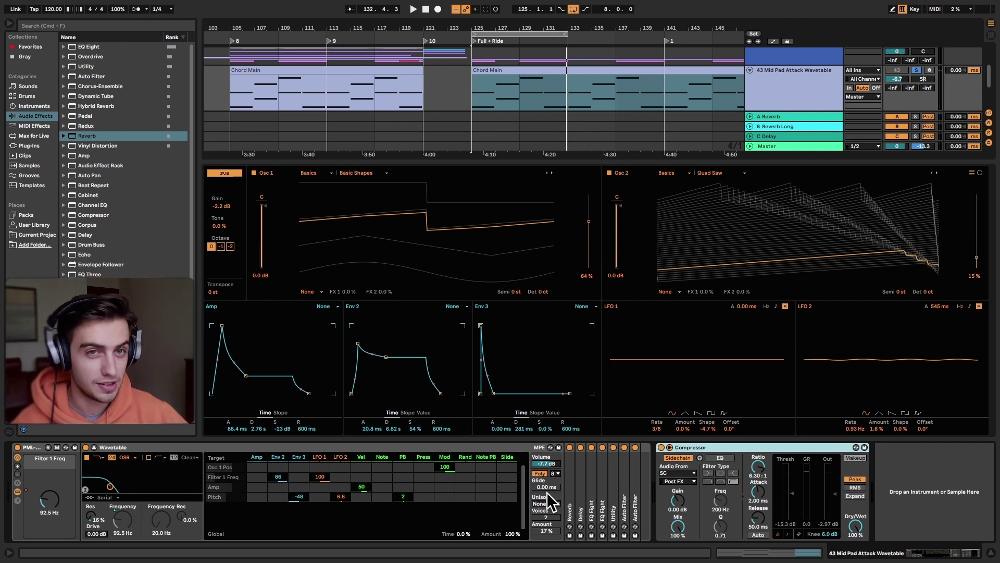
double_click(591, 508)
double_click(844, 482)
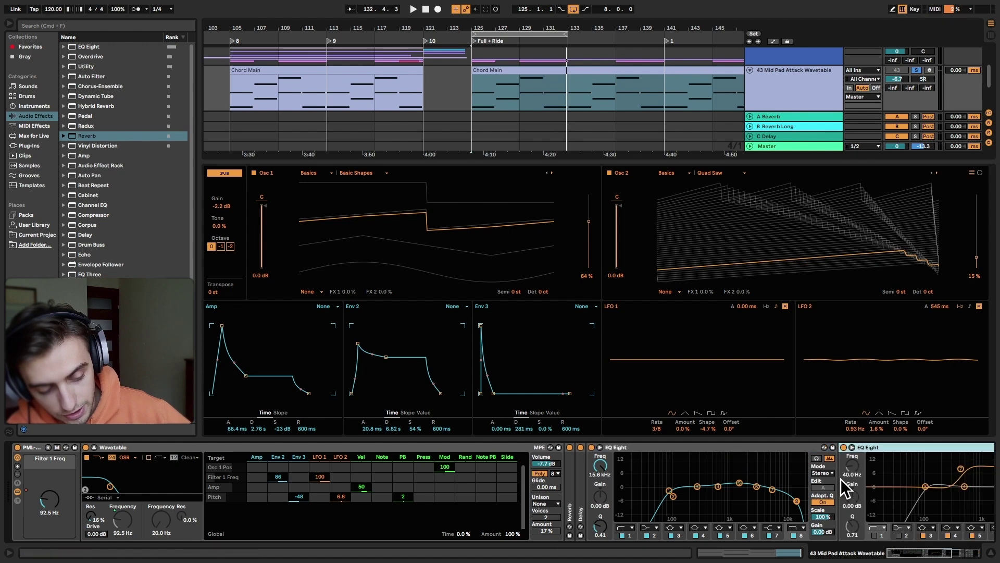
scroll(924, 534, "down", 5)
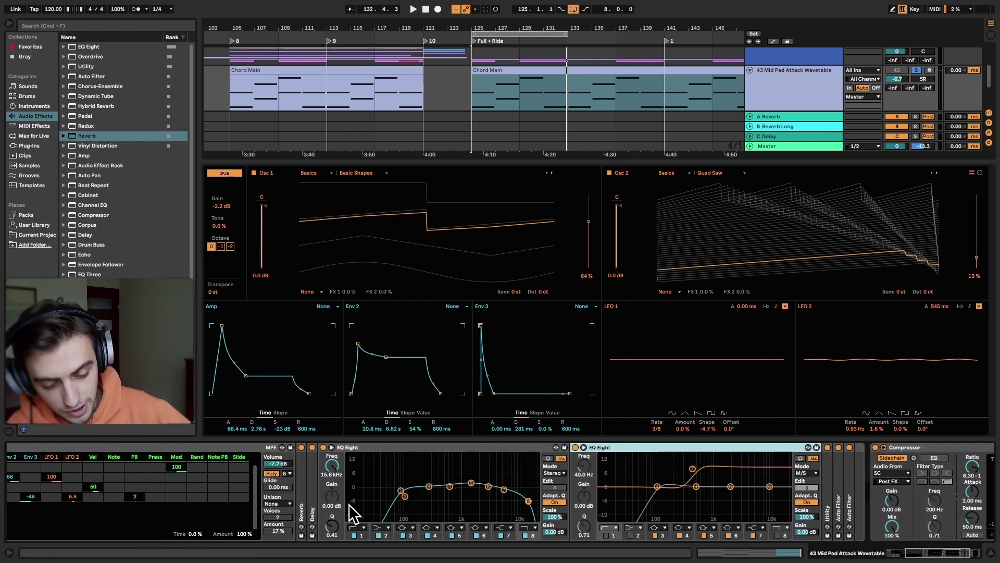
left_click(880, 543)
scroll(886, 547, "down", 2)
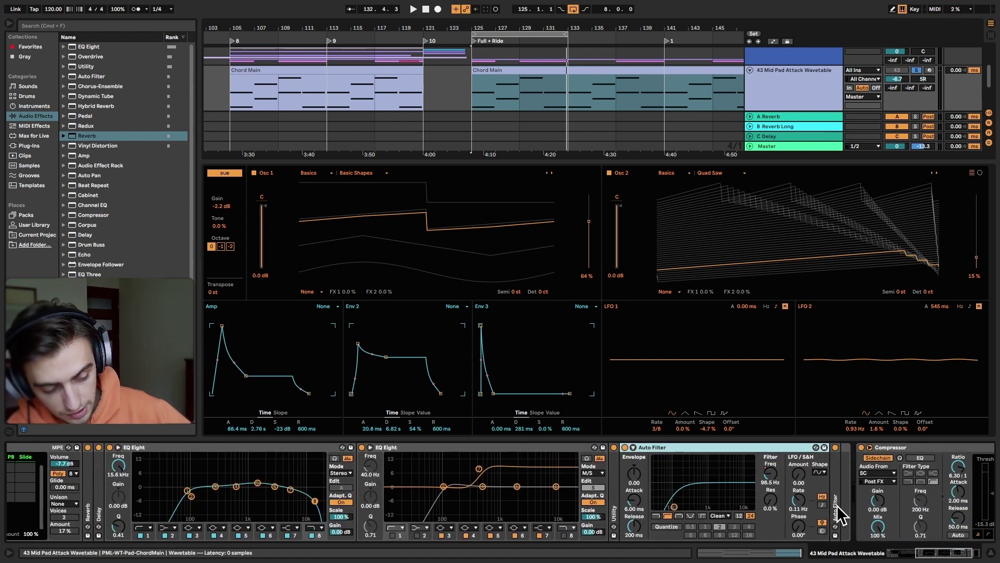
Unfold the original pad's Reverb and Delay and examine their settings along with the EQ Eight curves.
scroll(848, 511, "up", 8)
double_click(464, 468)
double_click(451, 462)
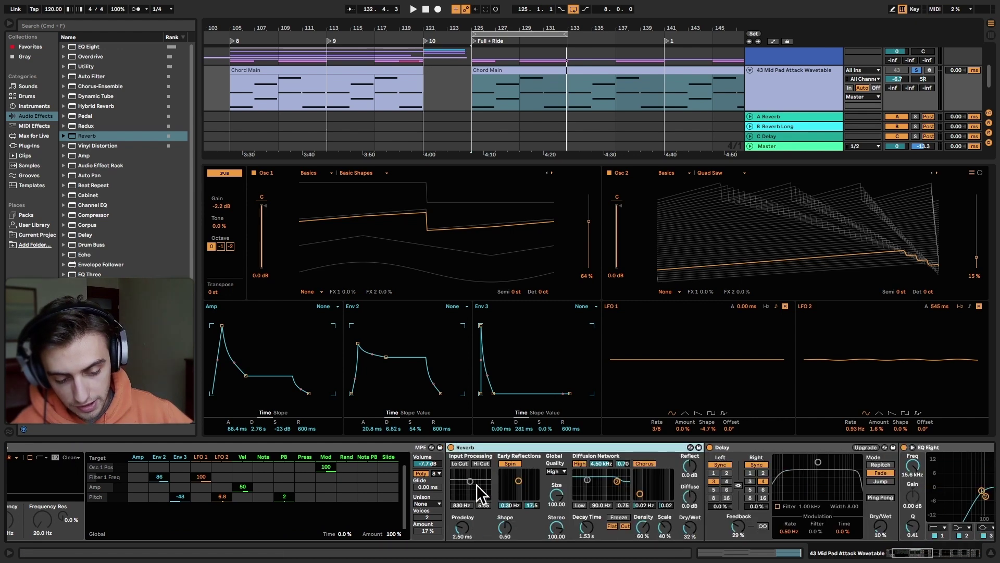
left_click(925, 555)
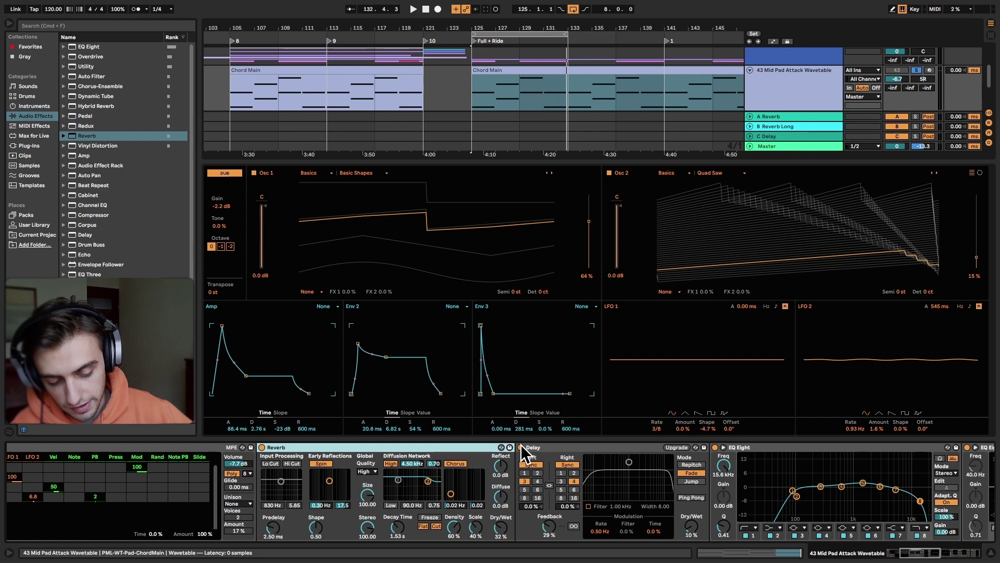
left_click(932, 555)
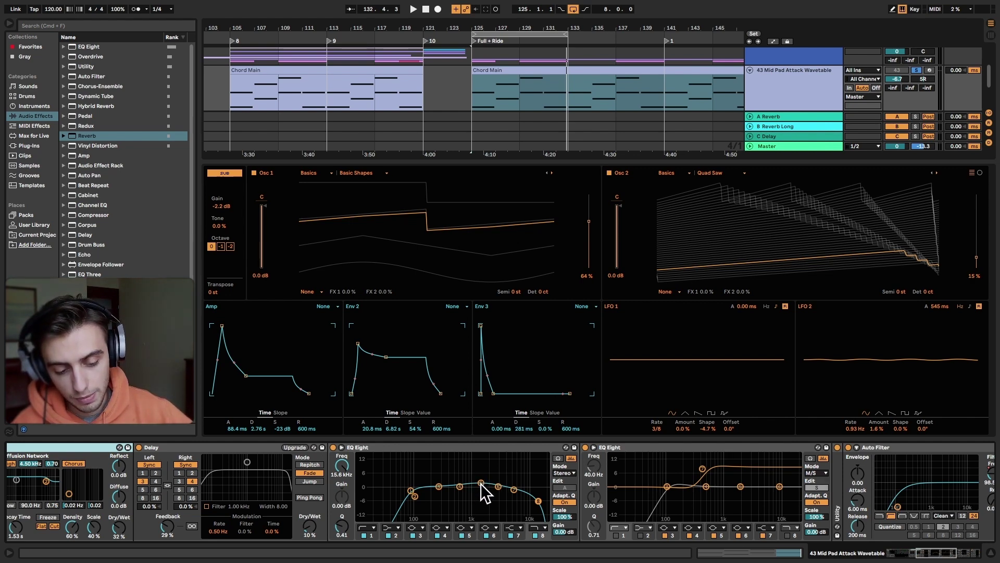
left_click_drag(938, 553, 951, 556)
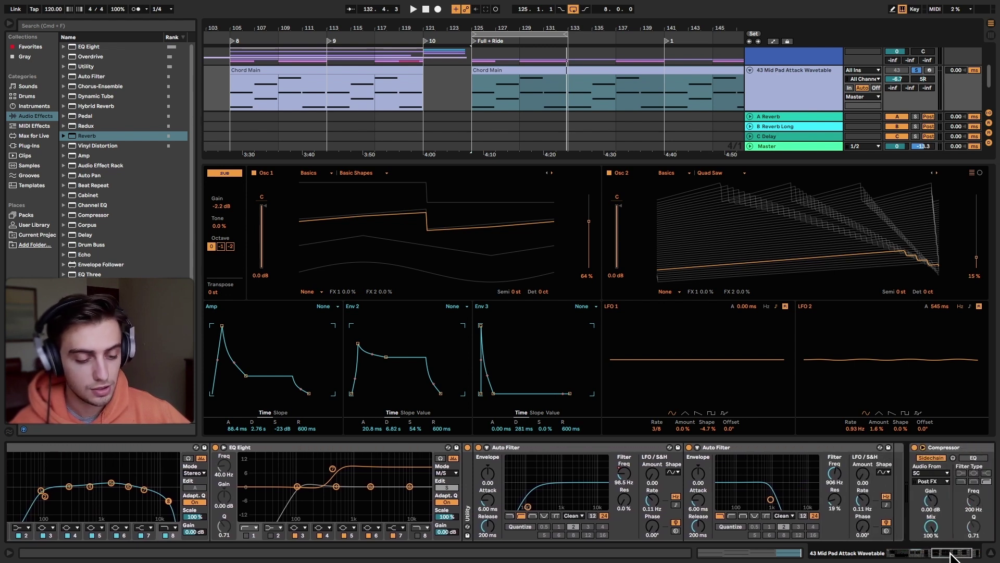
Inspect the original pad's high-pass and low-pass Auto Filters and unfold its Utility to examine the gain.
left_click(535, 445)
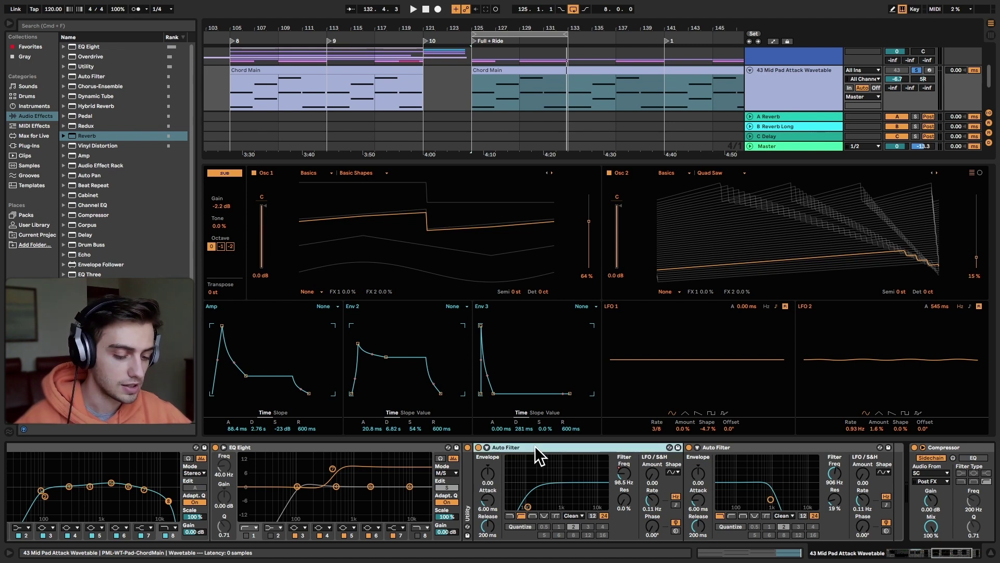
left_click(723, 447)
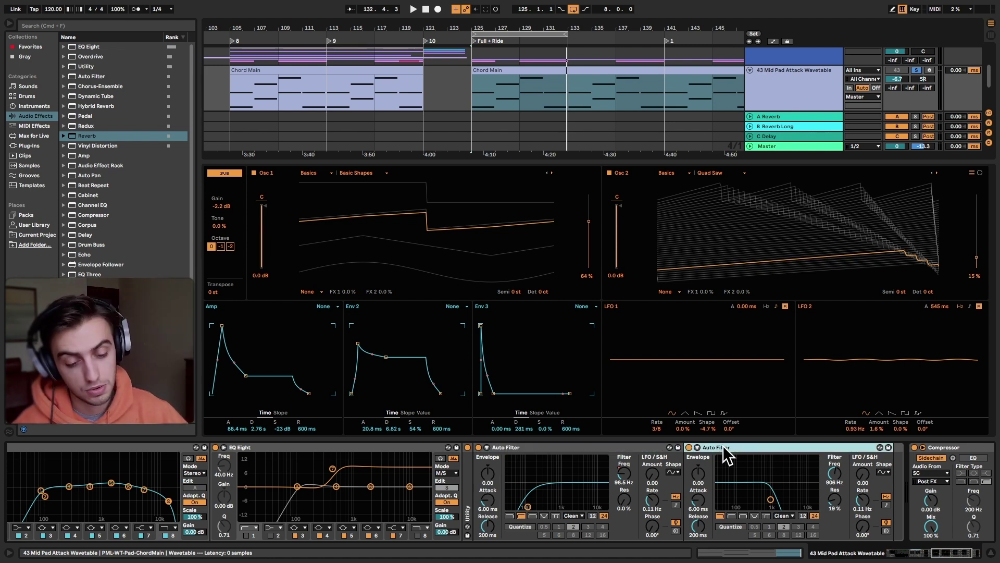
left_click(476, 474)
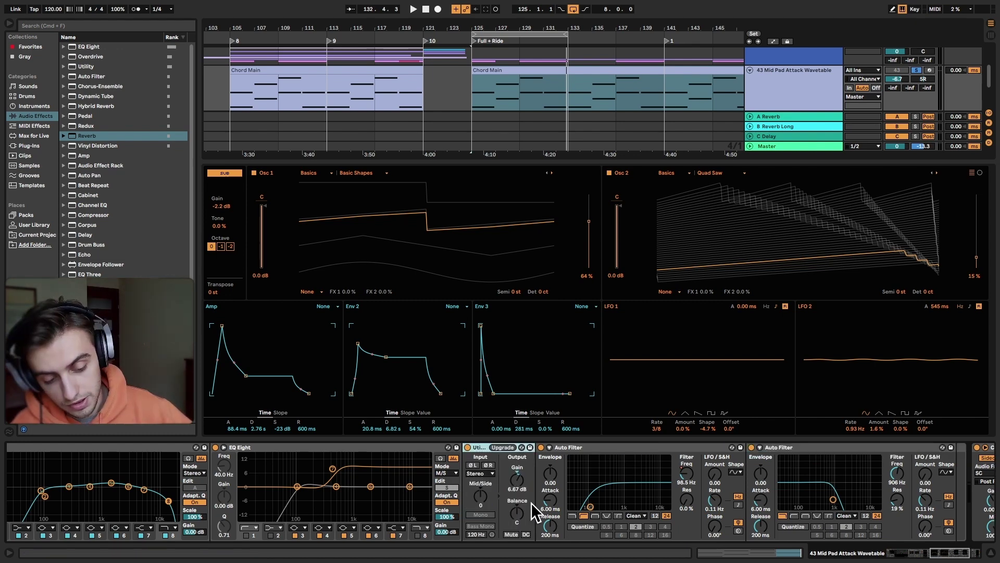
mouse_move(879, 555)
left_mouse_down()
mouse_move(902, 551)
mouse_move(888, 553)
left_mouse_up()
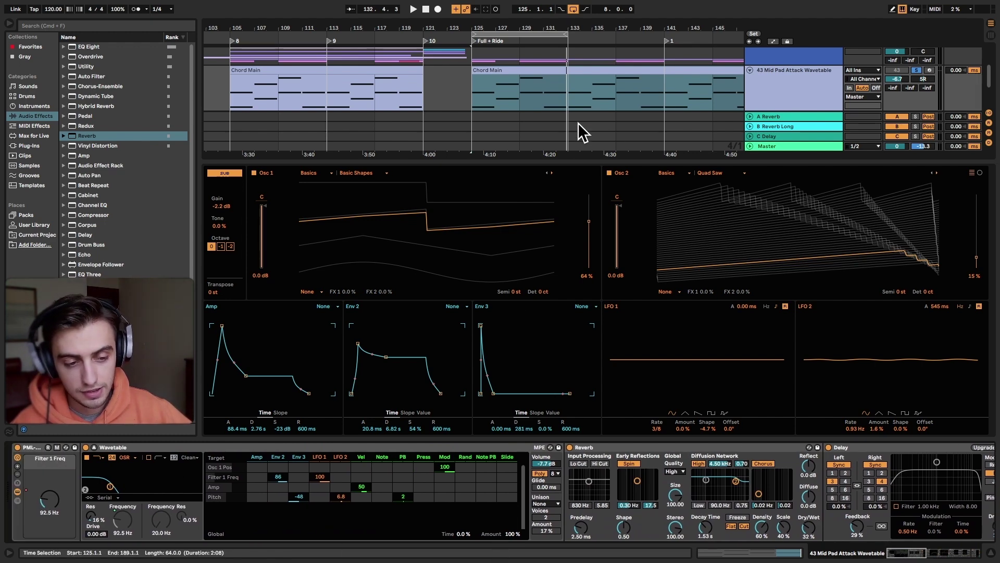
Enlarge the arrangement area, show automation, and examine the Filter 1 Freq automation on the original pad track from bar 105.
left_click_drag(759, 160, 730, 275)
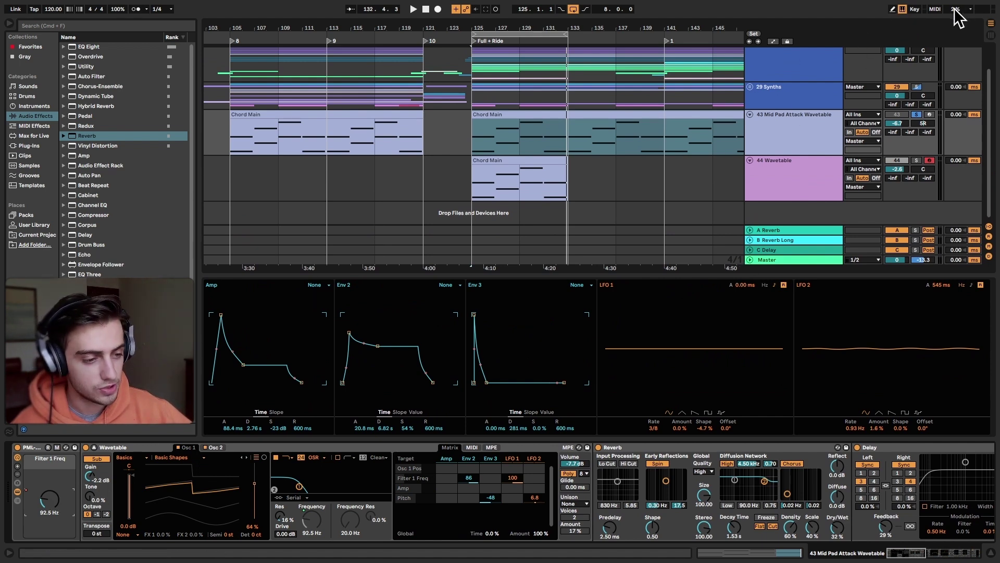
left_click(775, 41)
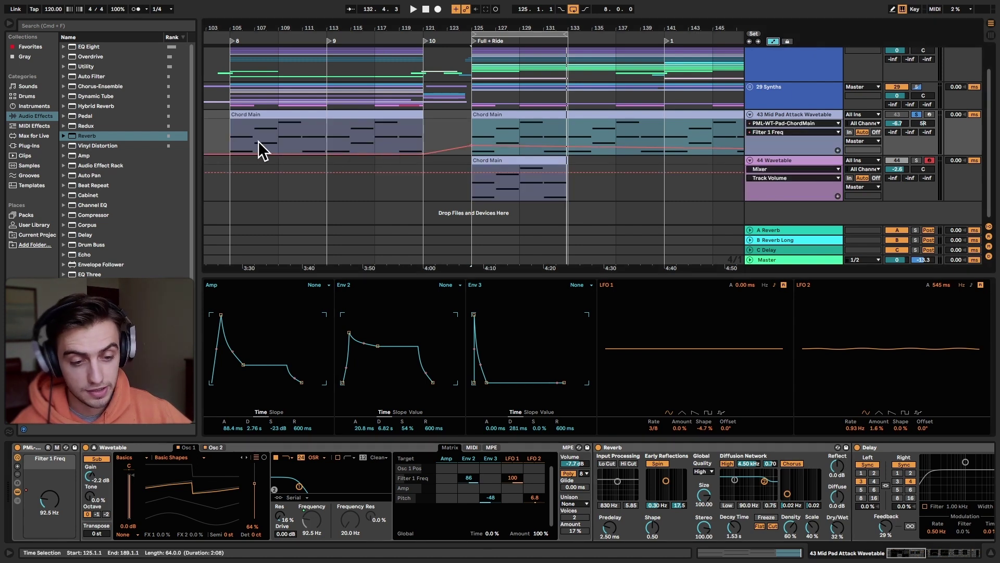
left_click(238, 138)
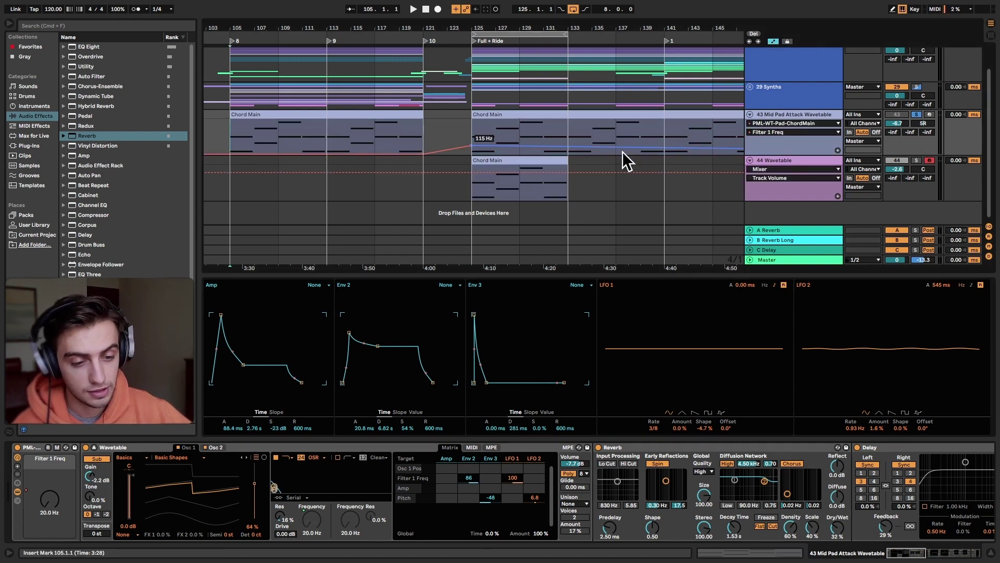
Play the original pad from bar 105 and again from bar 125 to compare its filter movement.
key("space")
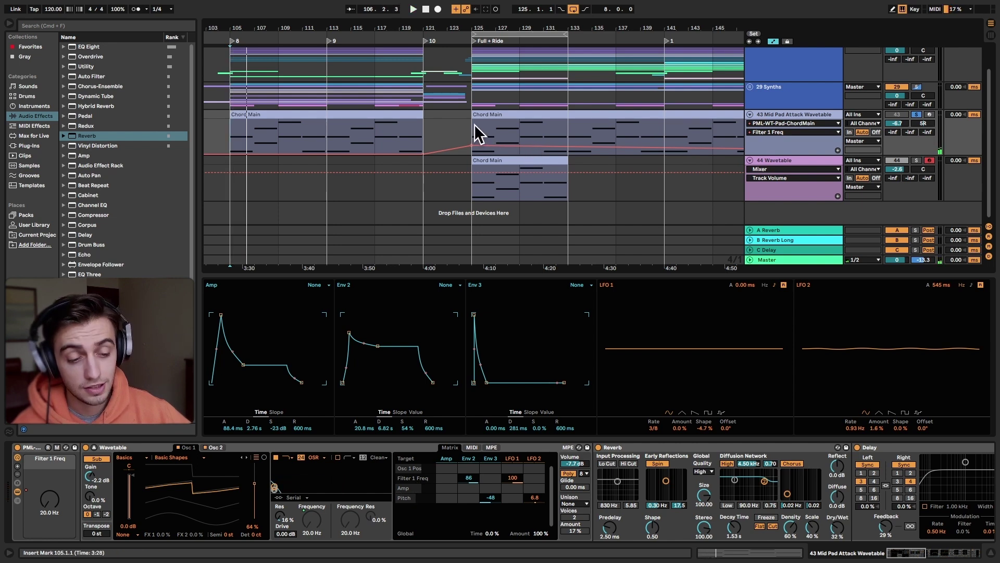
left_click(475, 134)
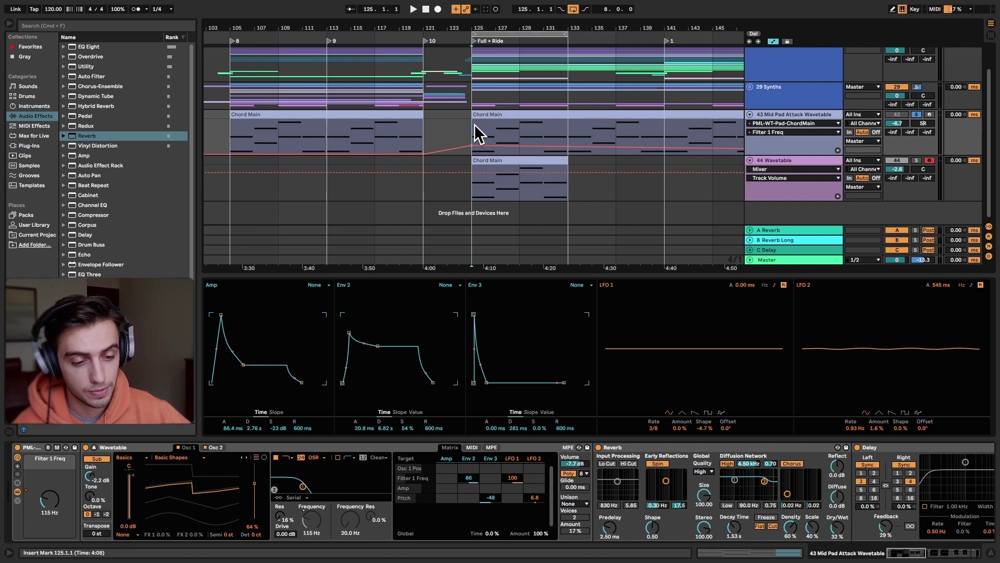
key("space")
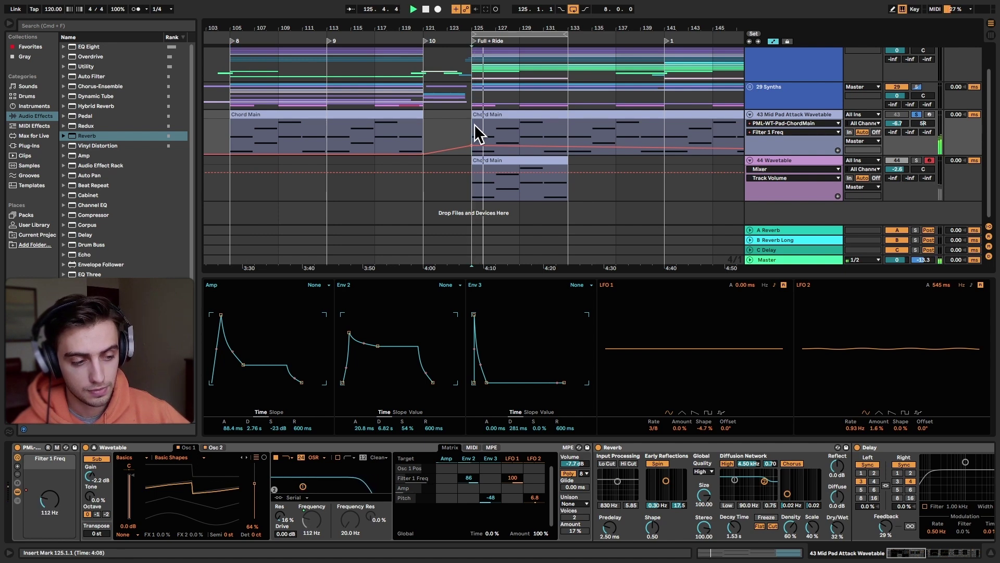
key("space")
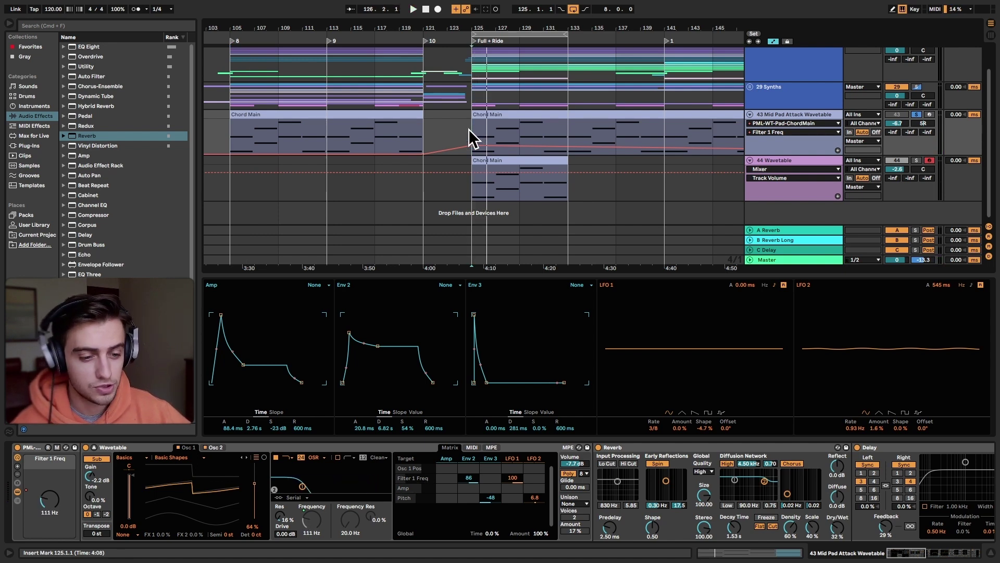
Show the Filter 1 Freq automation on the 44 Wavetable track and add breakpoints near the start of its Chord Main clip.
left_click(476, 193)
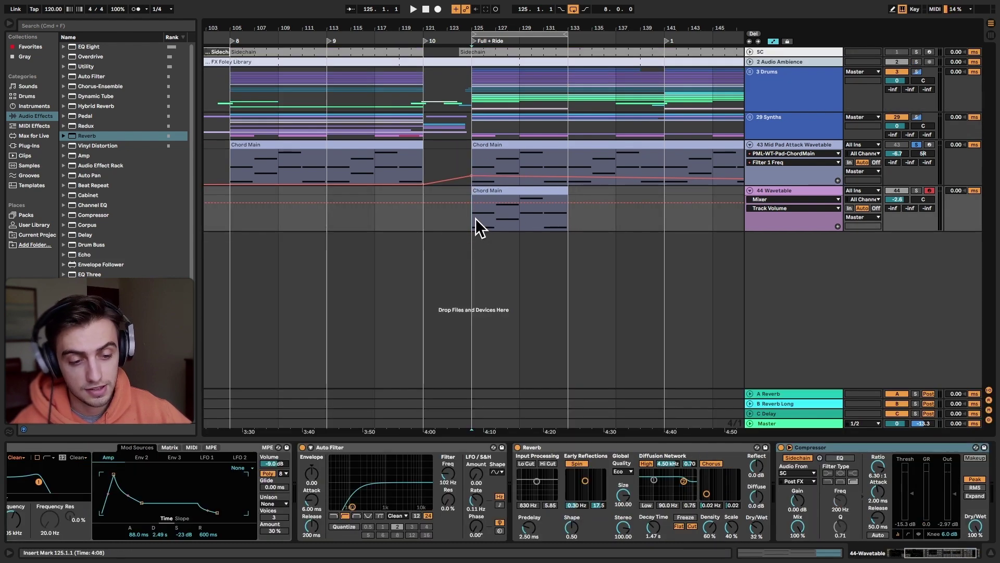
left_click_drag(925, 551, 802, 530)
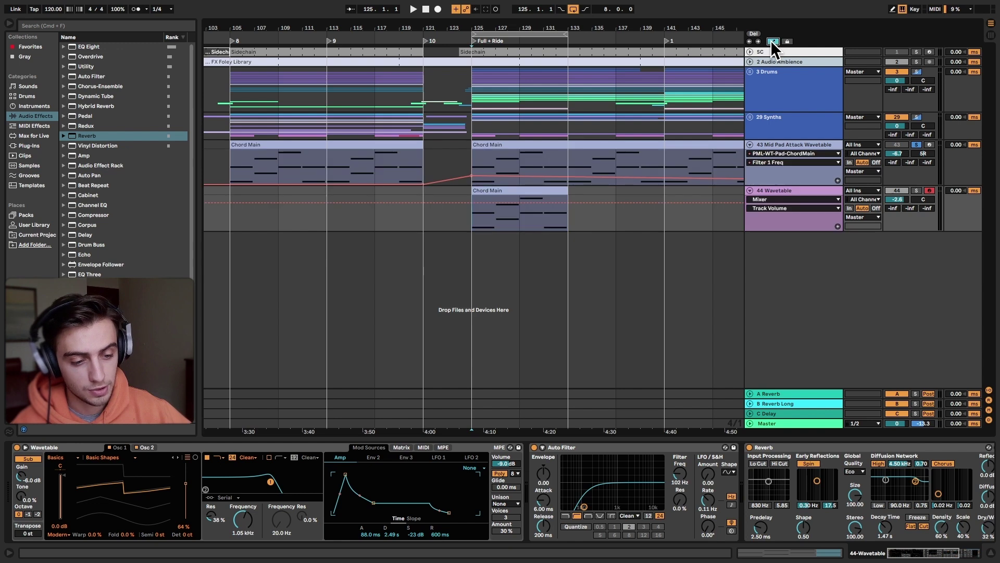
left_click(252, 514)
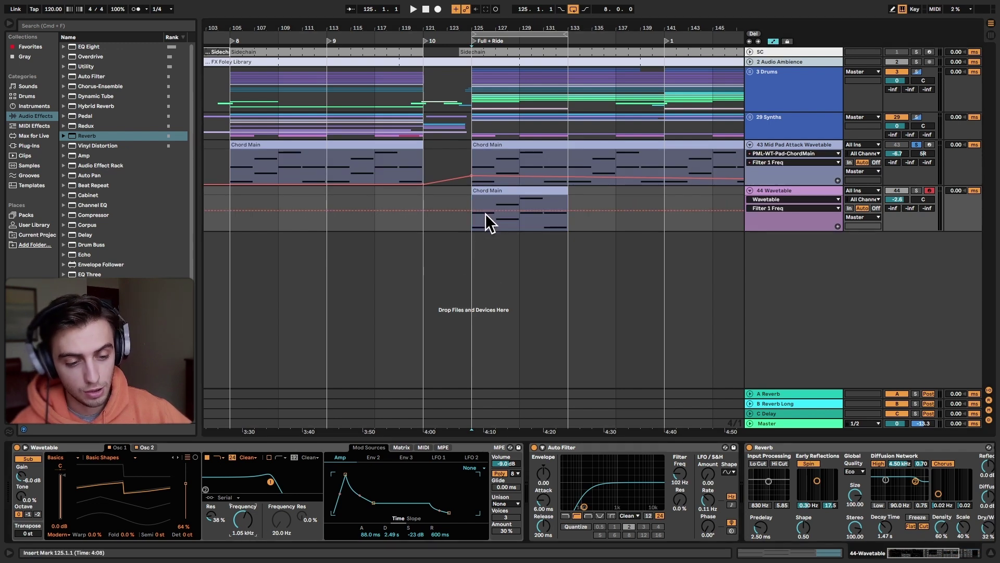
left_click(501, 210)
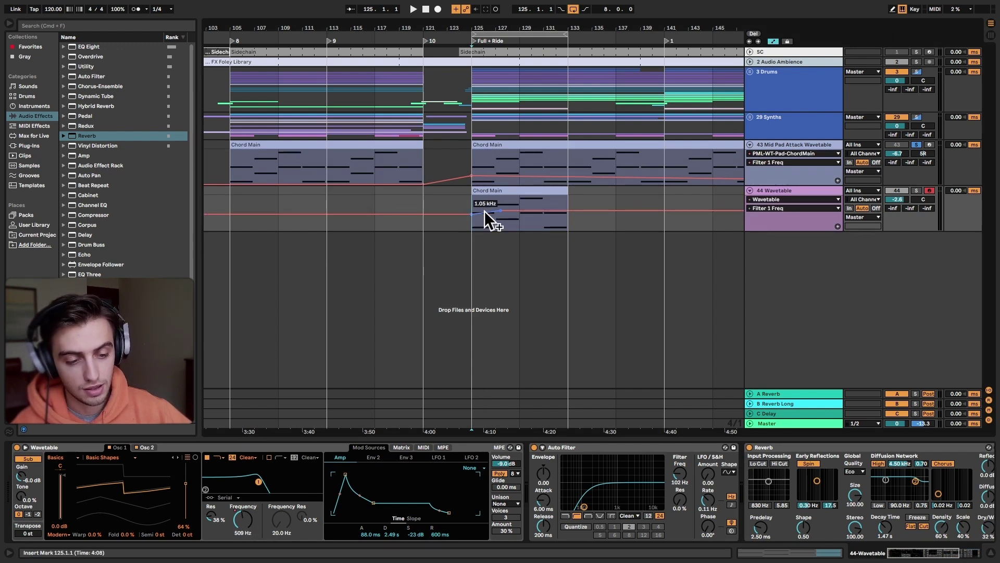